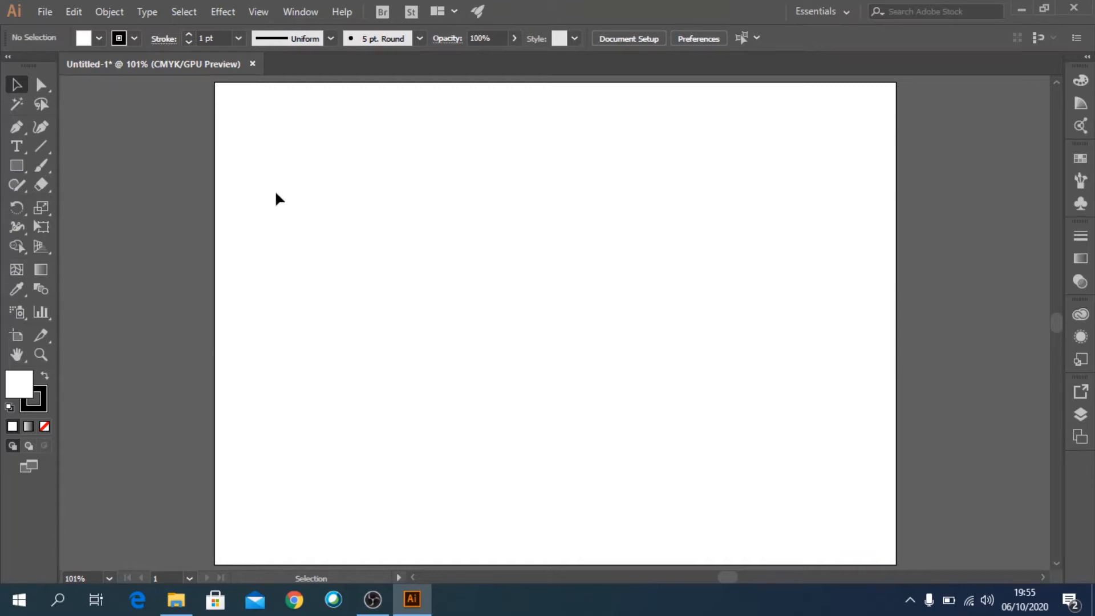
Draw a rectangle with a bright blue fill near the middle of the artboard
left_click(97, 39)
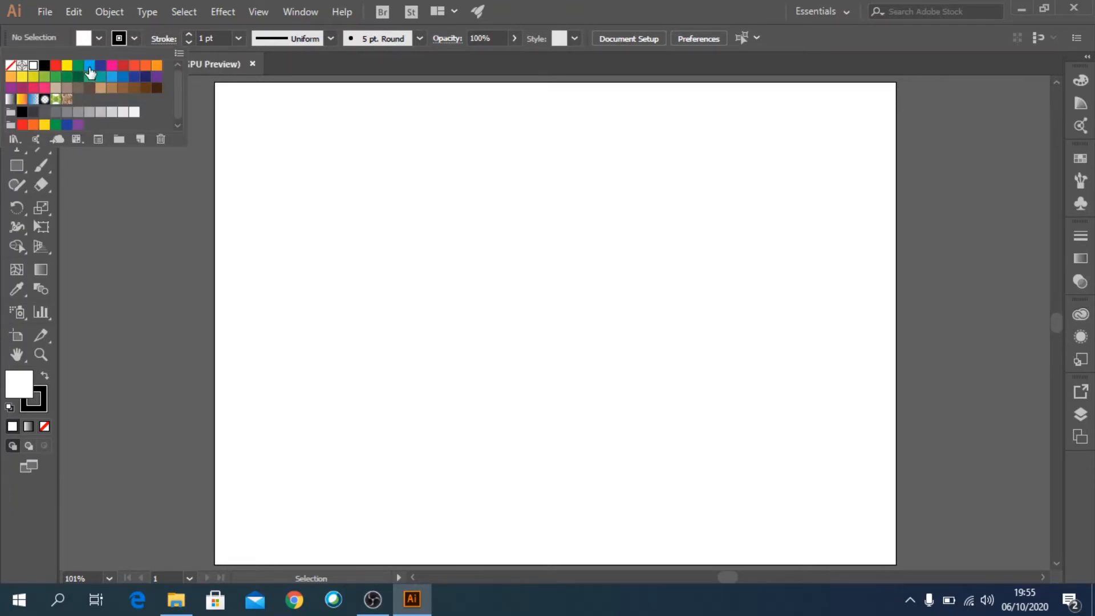
left_click(89, 66)
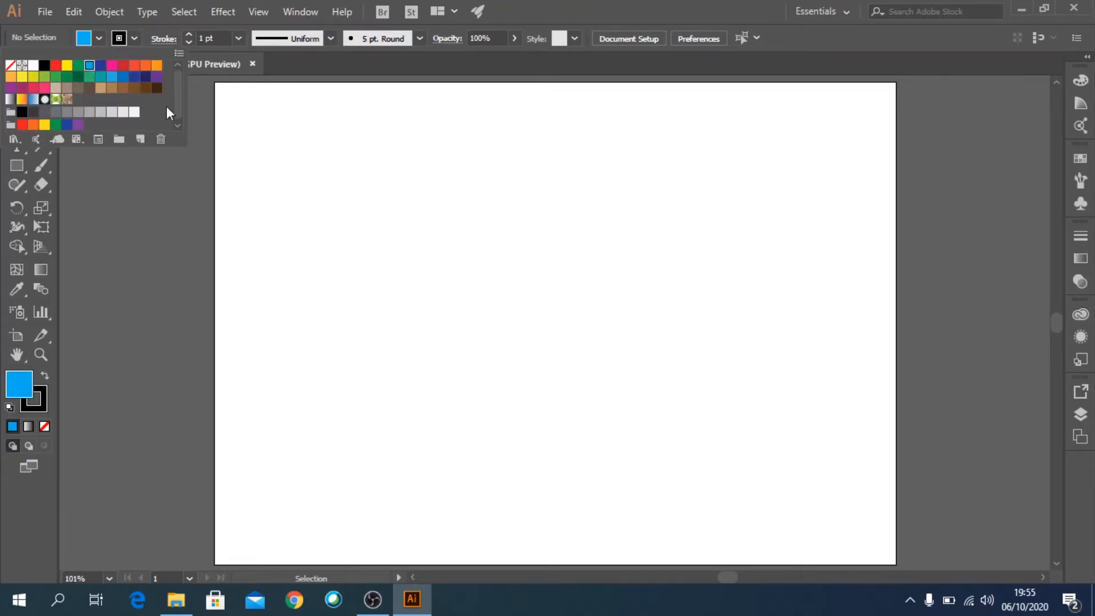
left_click(23, 167)
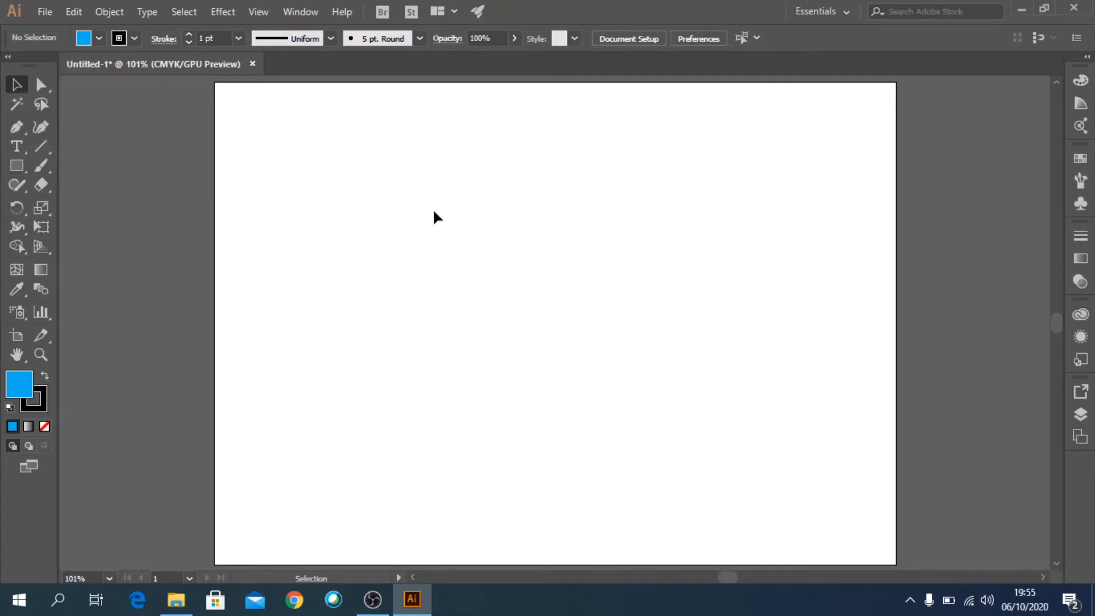
left_click(17, 166)
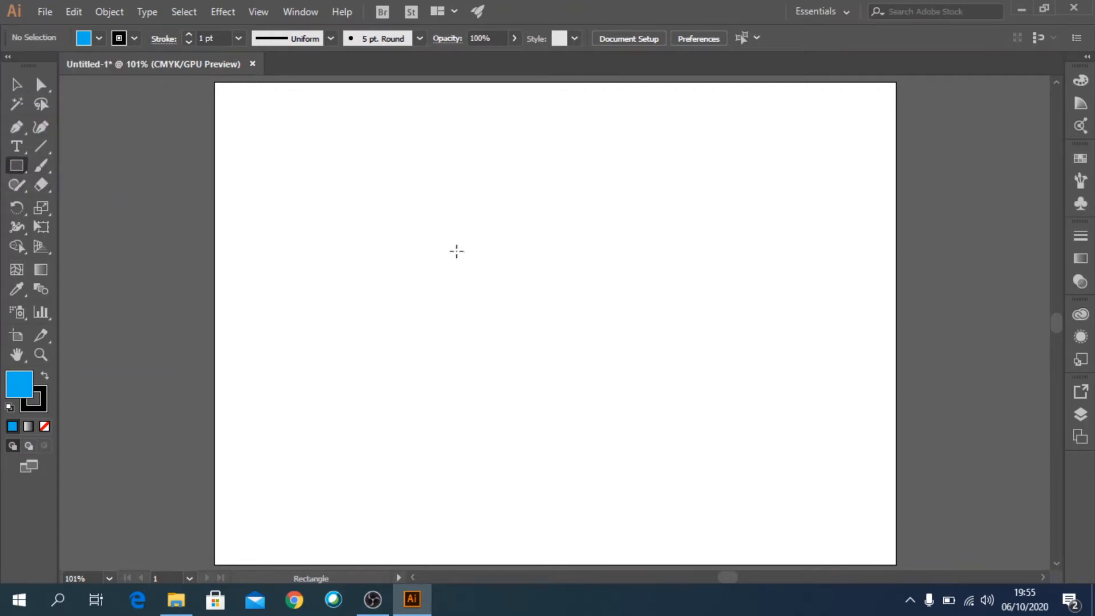
left_click_drag(439, 240, 589, 361)
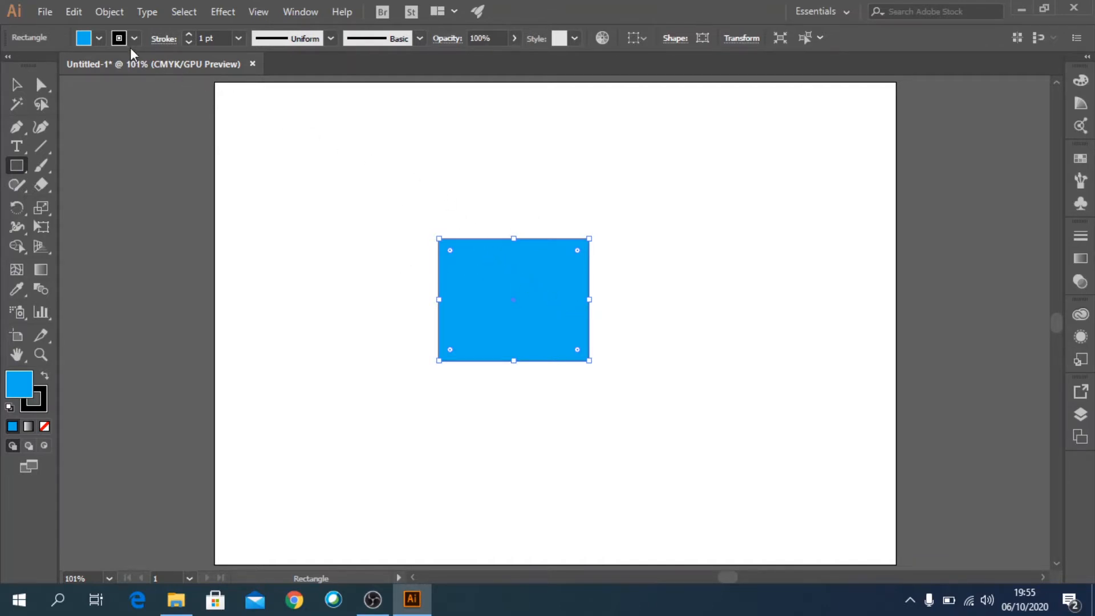
Move the blue rectangle by 10 pt horizontally and 10 pt vertically using the Move transformation
left_click(113, 17)
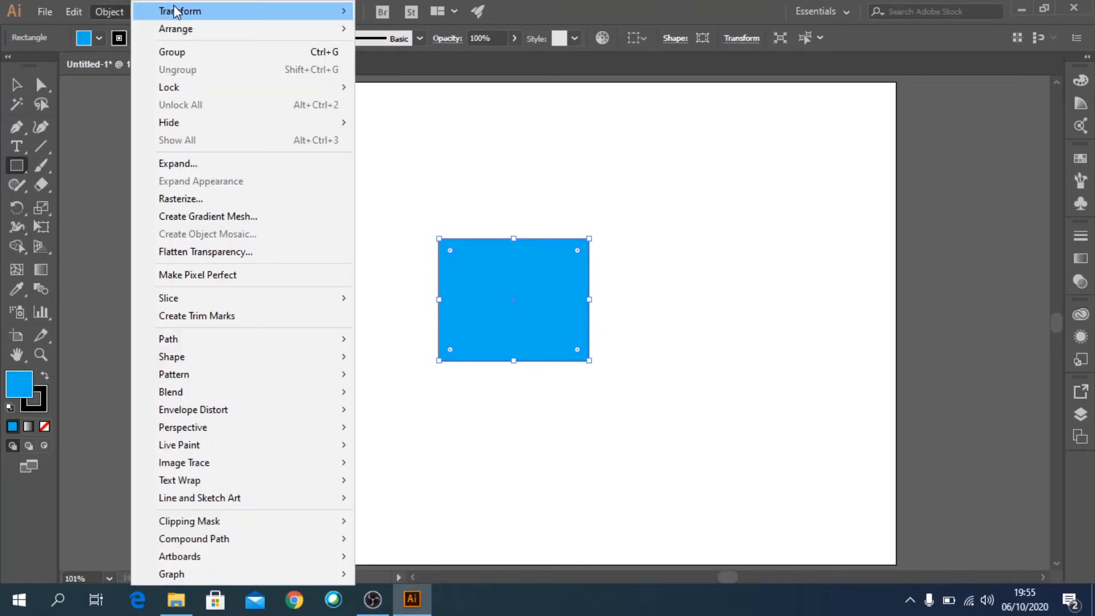
mouse_move(176, 11)
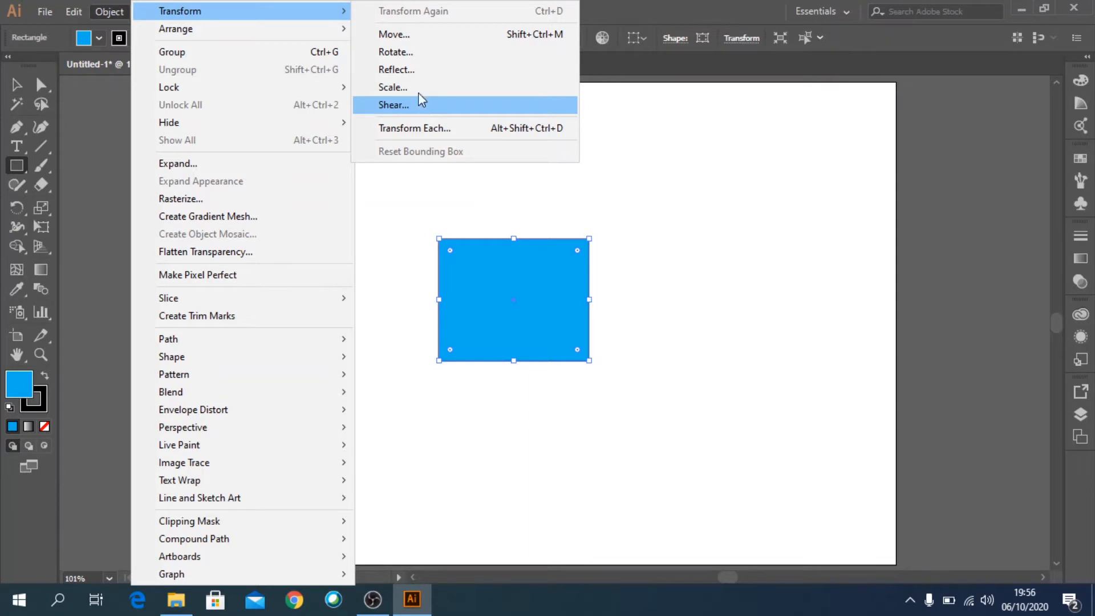
left_click(394, 34)
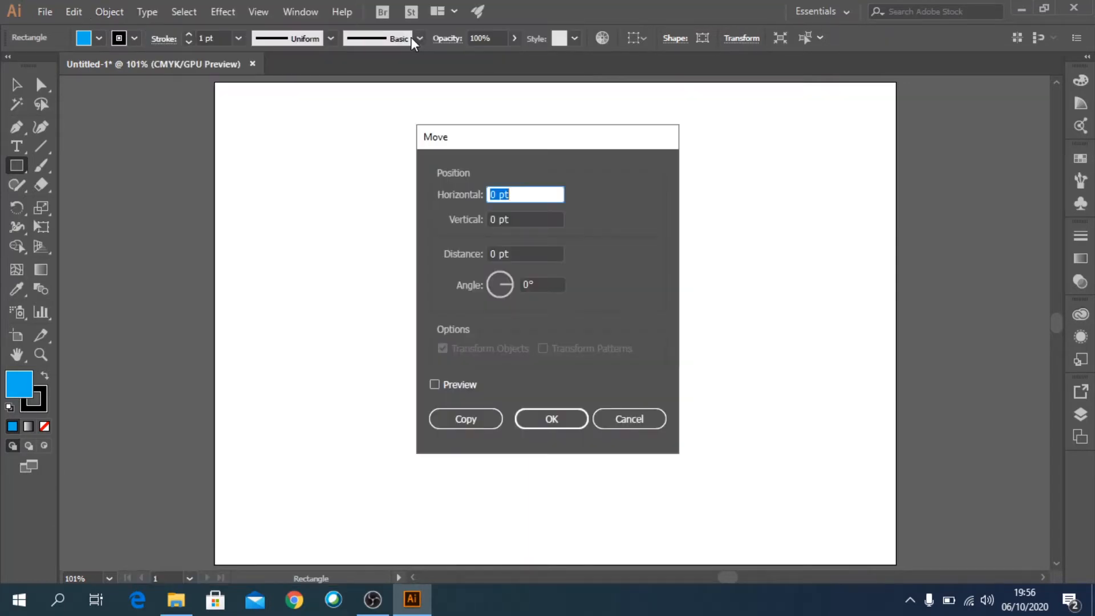
left_click_drag(544, 143, 784, 166)
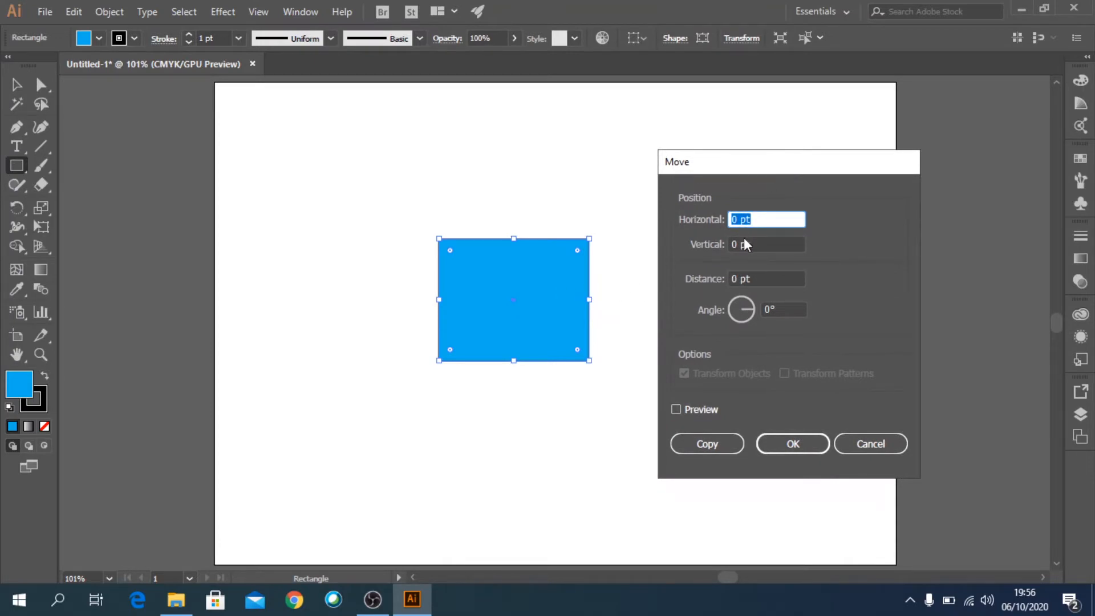
left_click_drag(737, 219, 722, 219)
type("10")
double_click(736, 244)
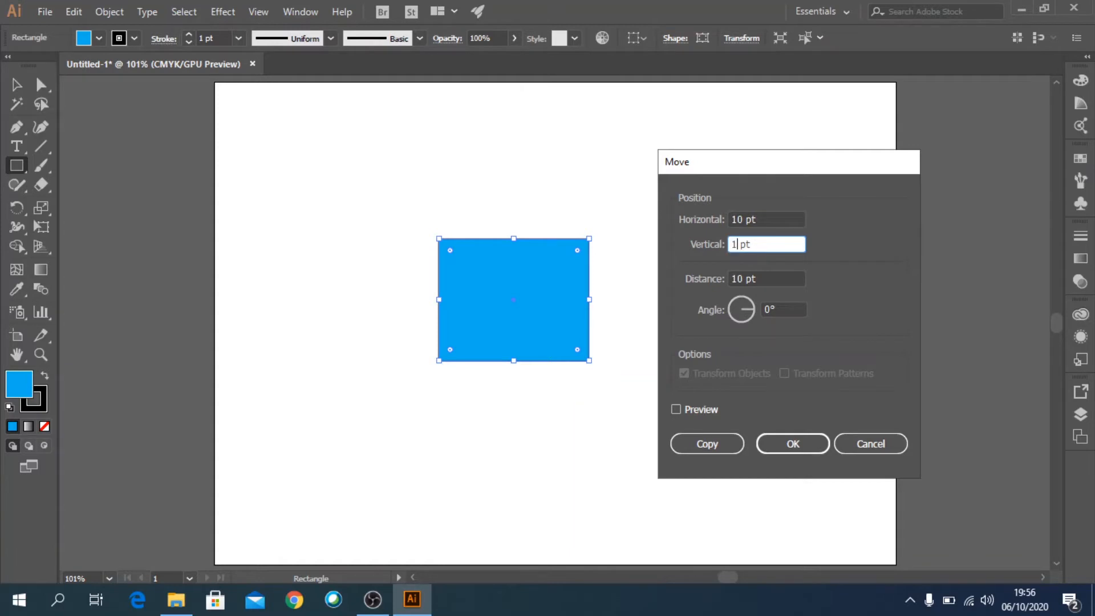
type("10")
left_click(776, 442)
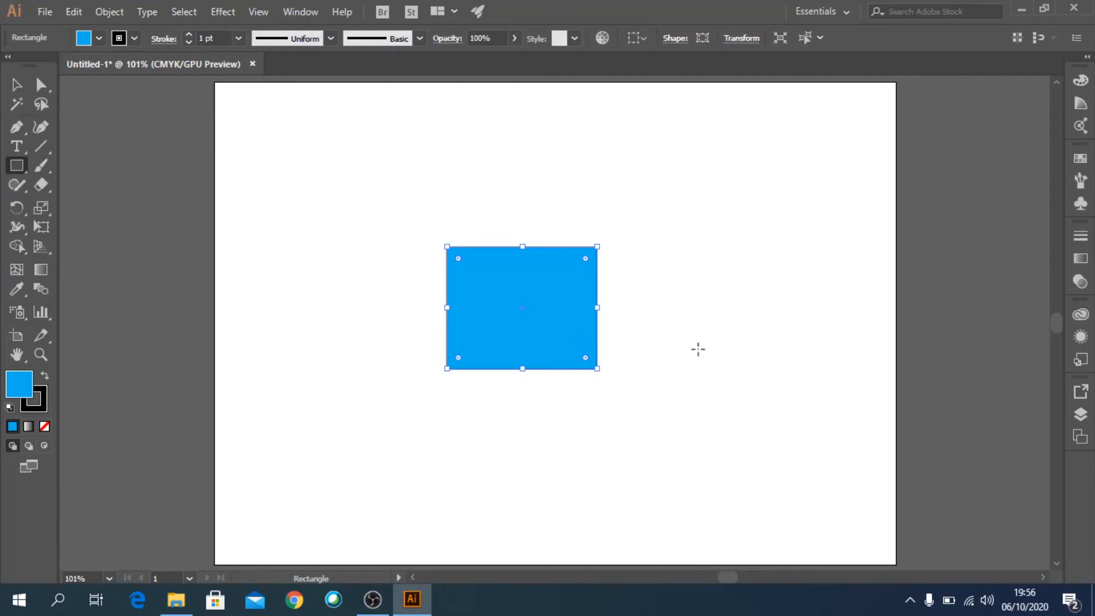
key("v")
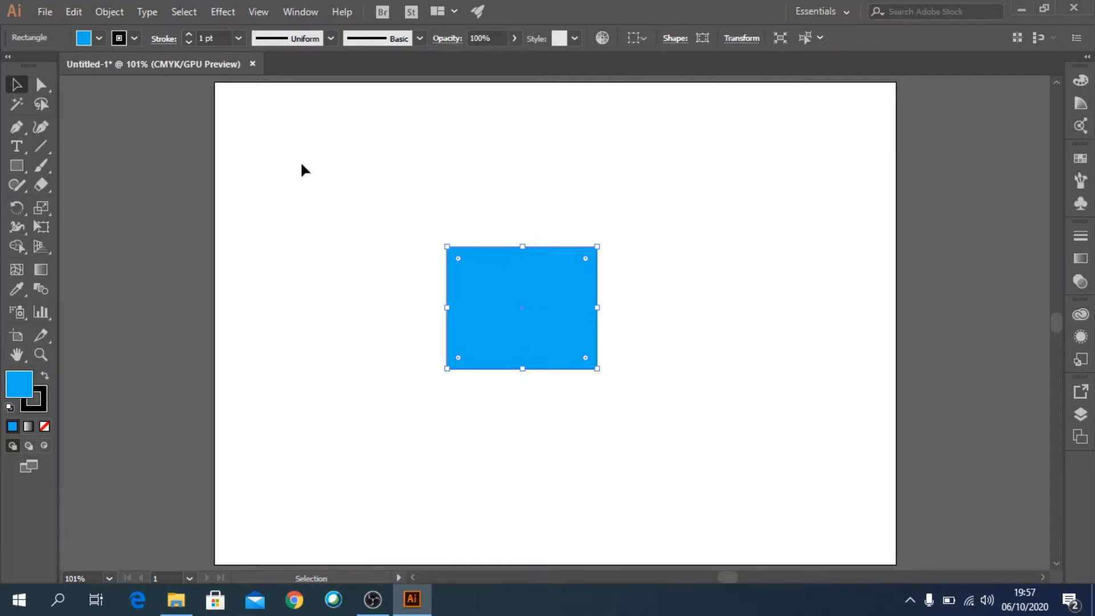
Set the document units to centimeters
left_click(43, 13)
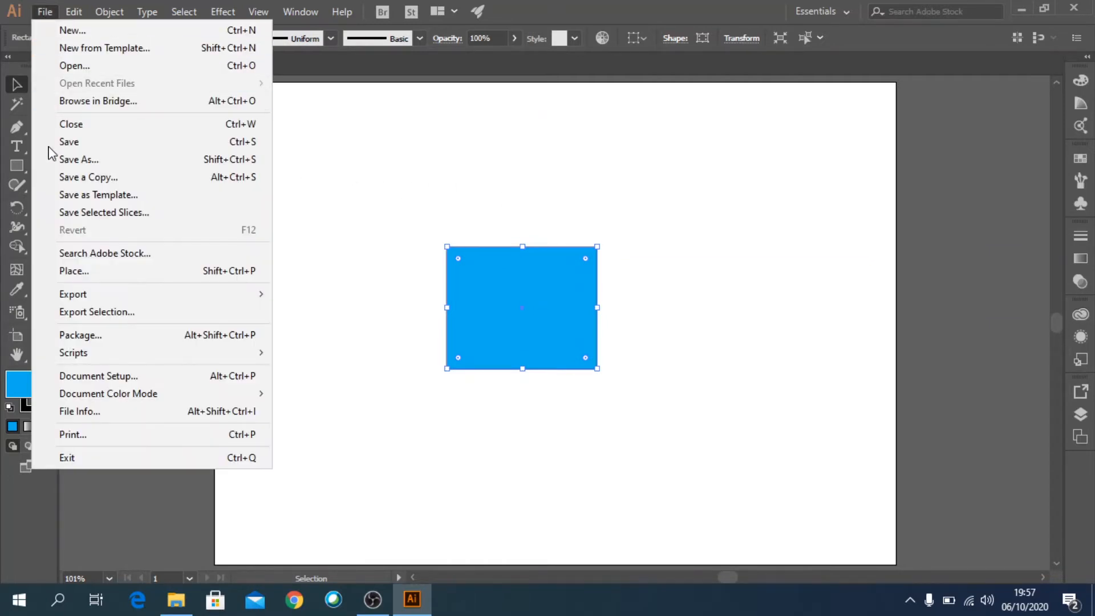
left_click(93, 376)
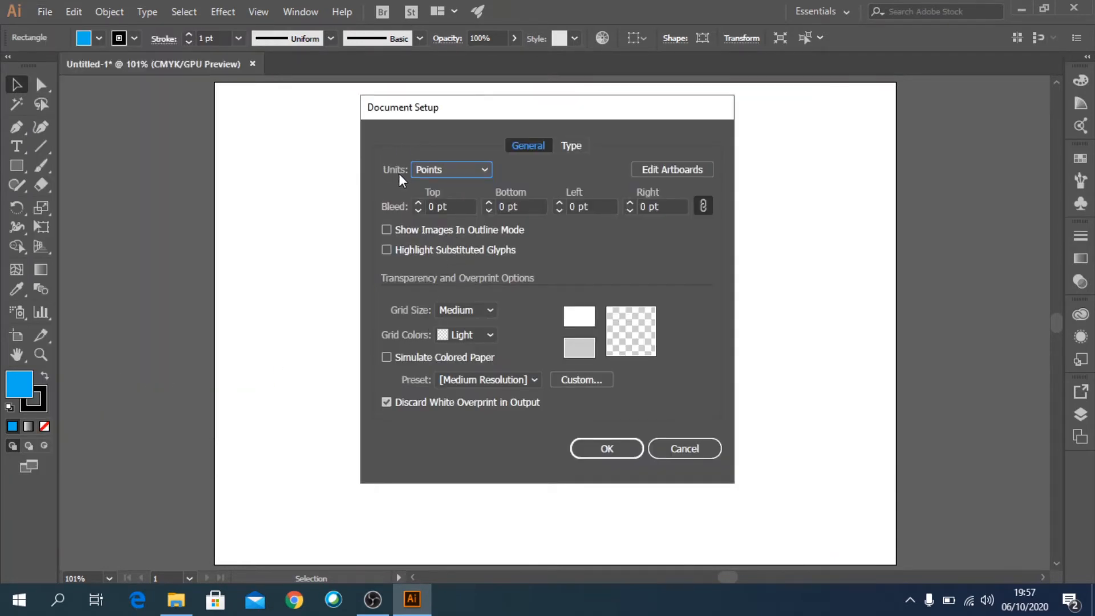
left_click(470, 169)
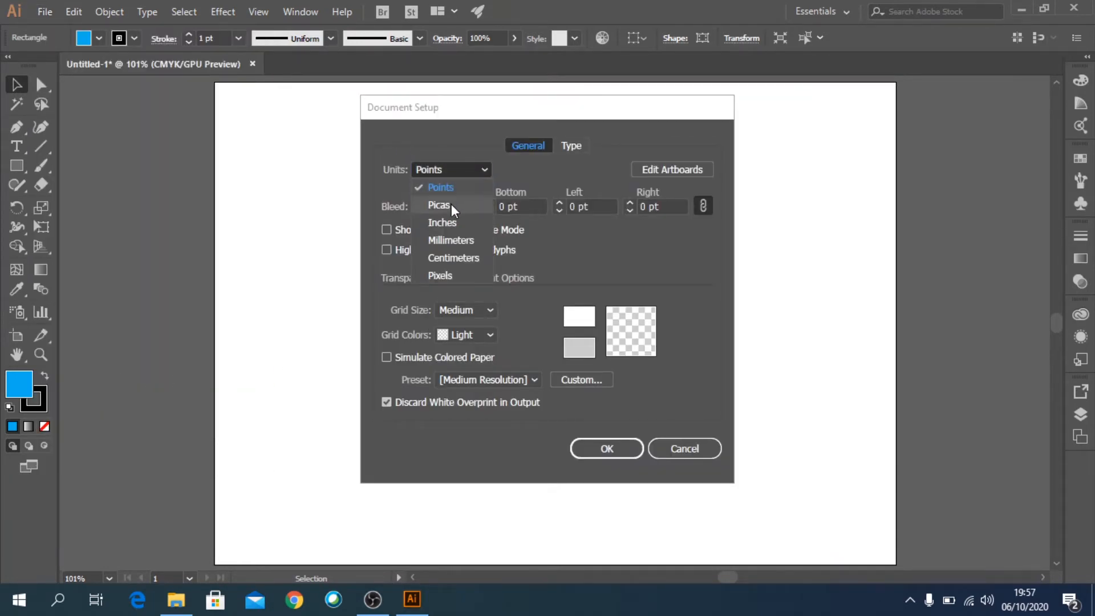
left_click(442, 257)
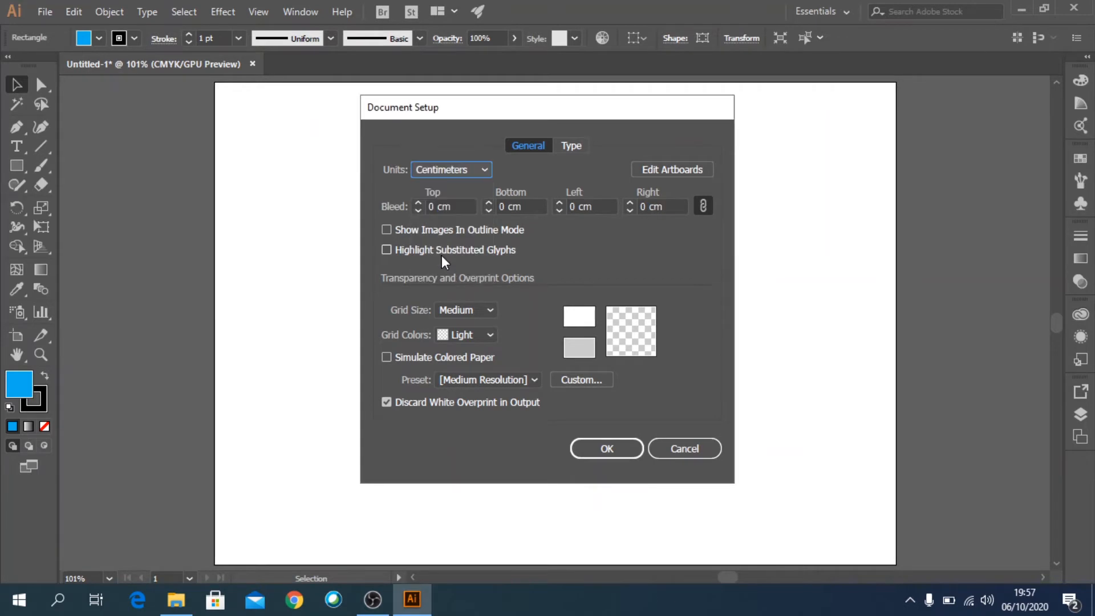
left_click(593, 456)
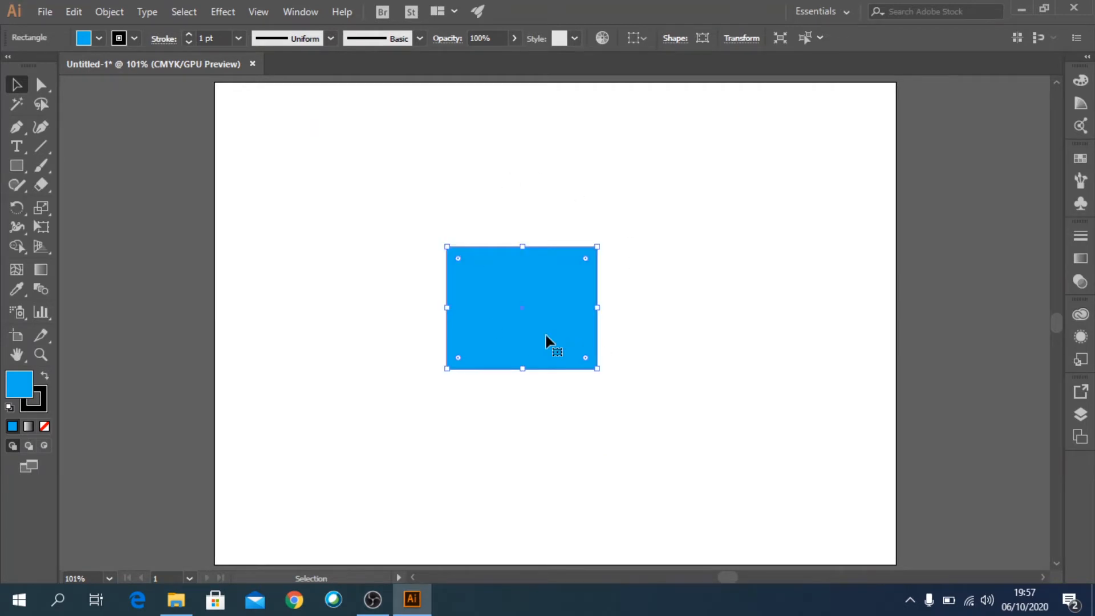
Move the rectangle again with the Move transformation, using a horizontal distance of 10 cm
left_click(110, 13)
mouse_move(184, 12)
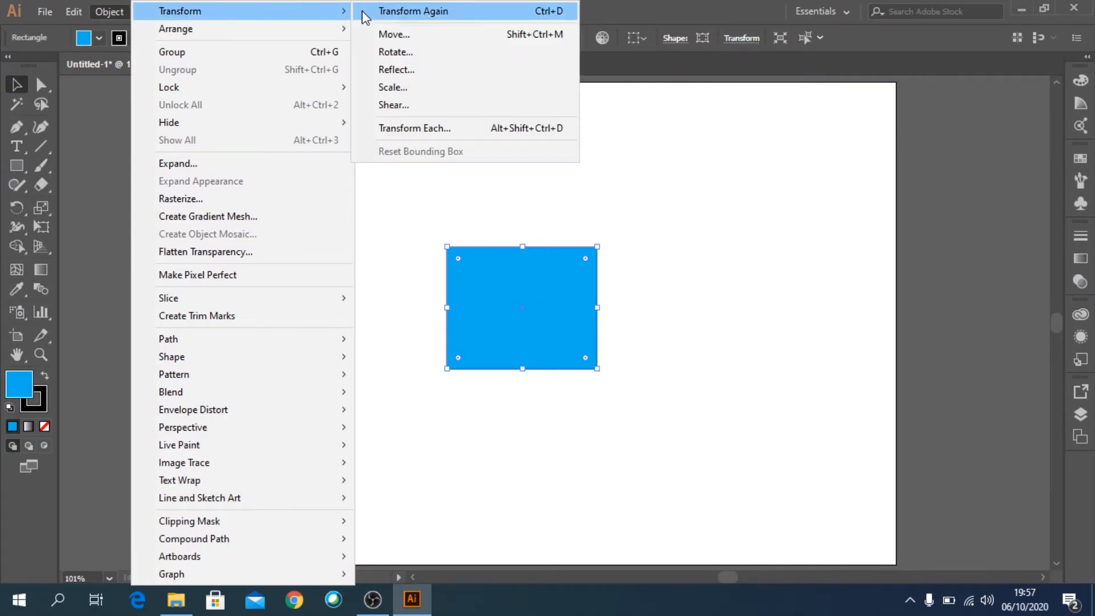
left_click(395, 34)
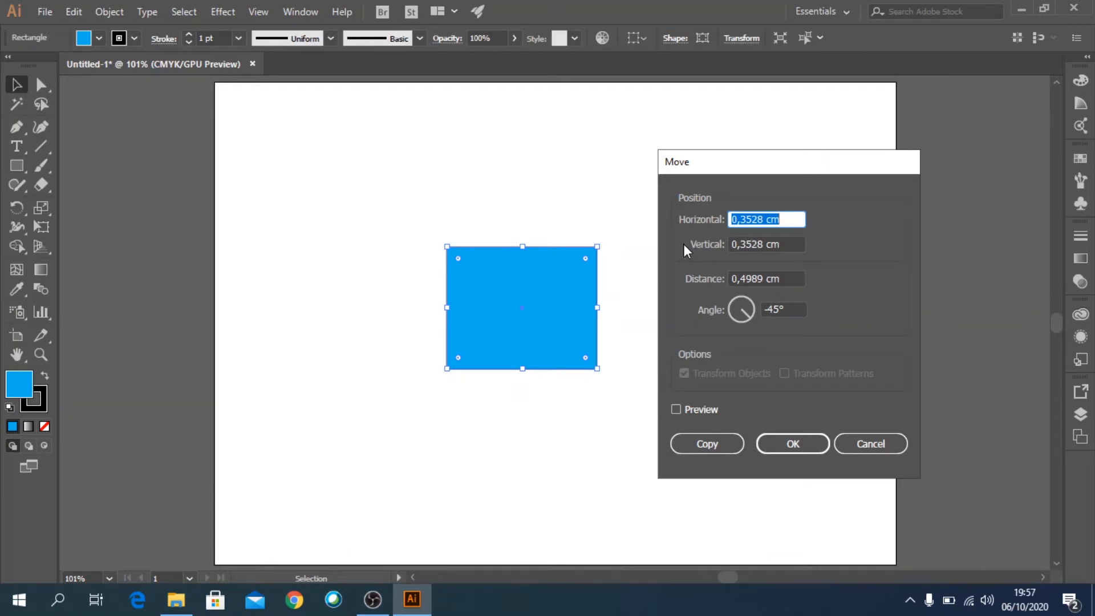
left_click(764, 220)
left_click_drag(764, 220, 726, 221)
type("10")
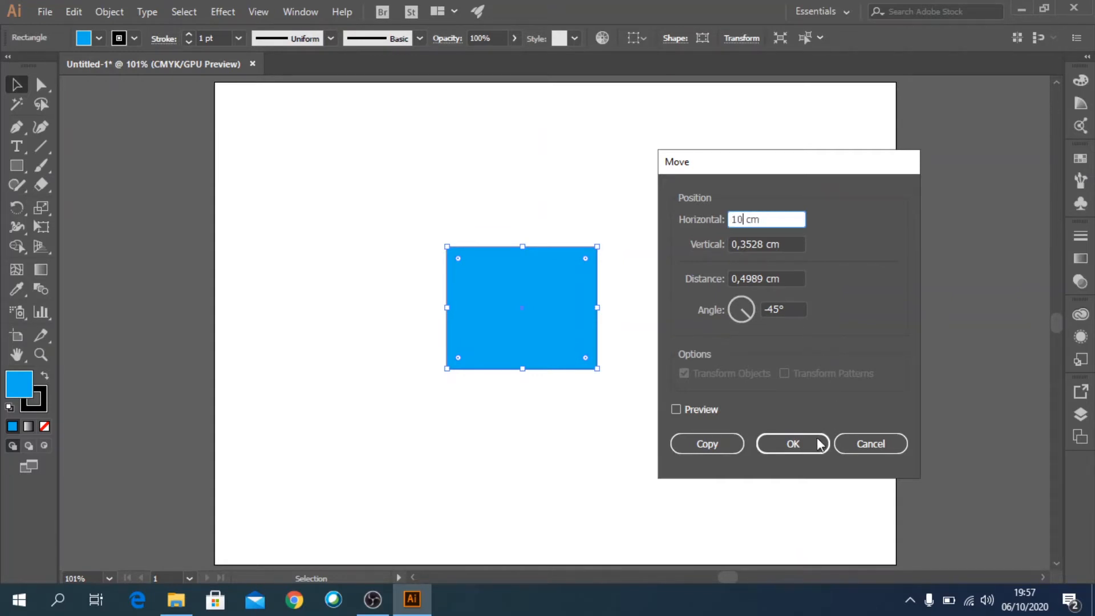
left_click(797, 444)
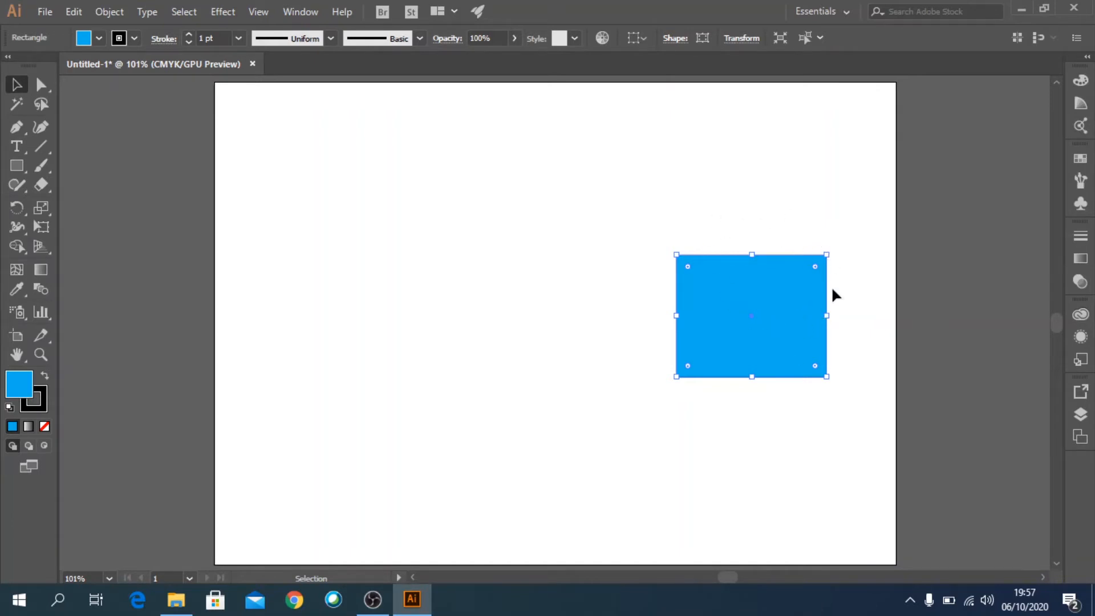
Place the rectangle in the artboard's upper-left corner and make a copy with Move, using a horizontal offset of 5 cm
left_click_drag(787, 294, 352, 145)
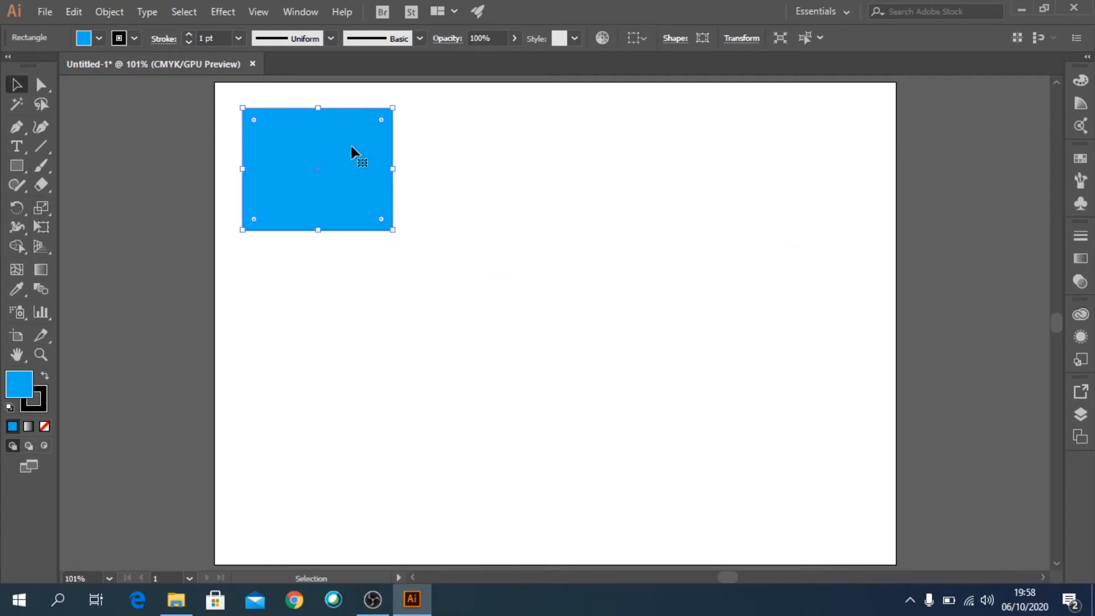
left_click(110, 14)
mouse_move(167, 13)
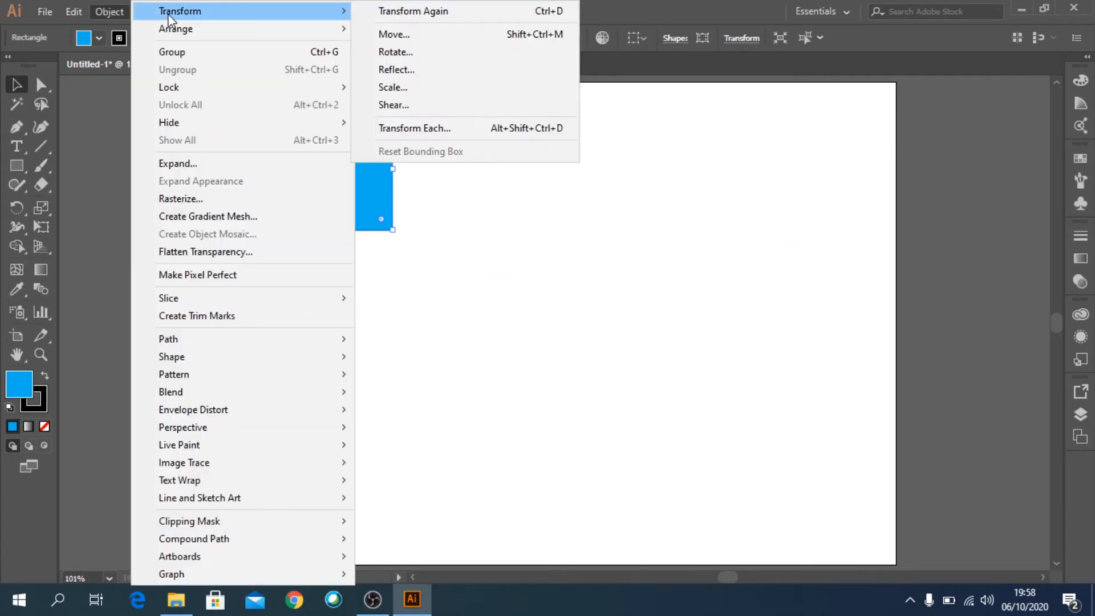
left_click(375, 40)
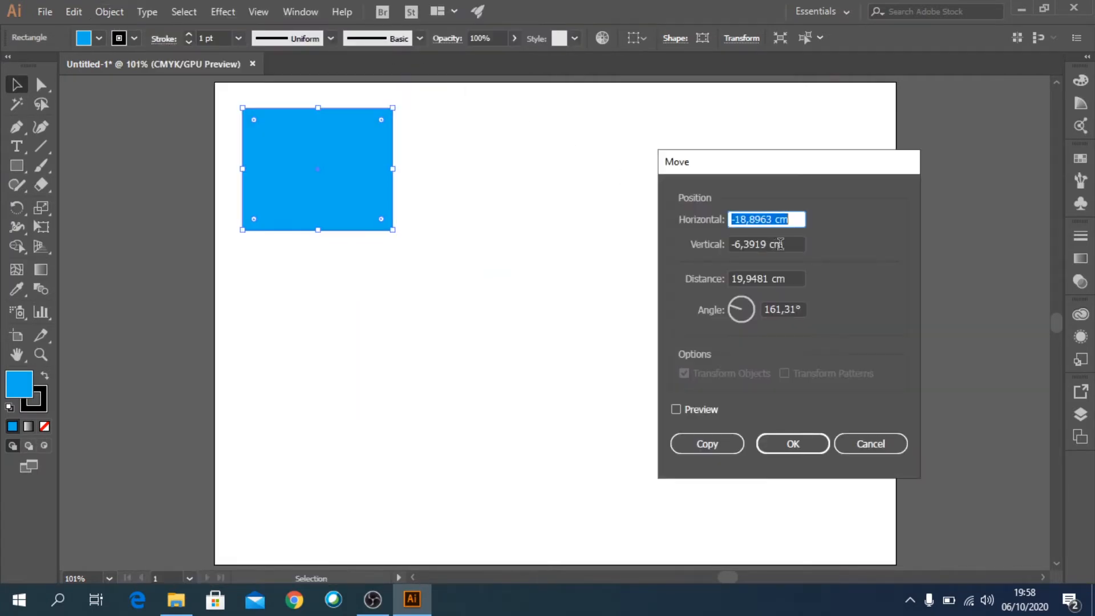
left_click_drag(776, 219, 721, 219)
type("5")
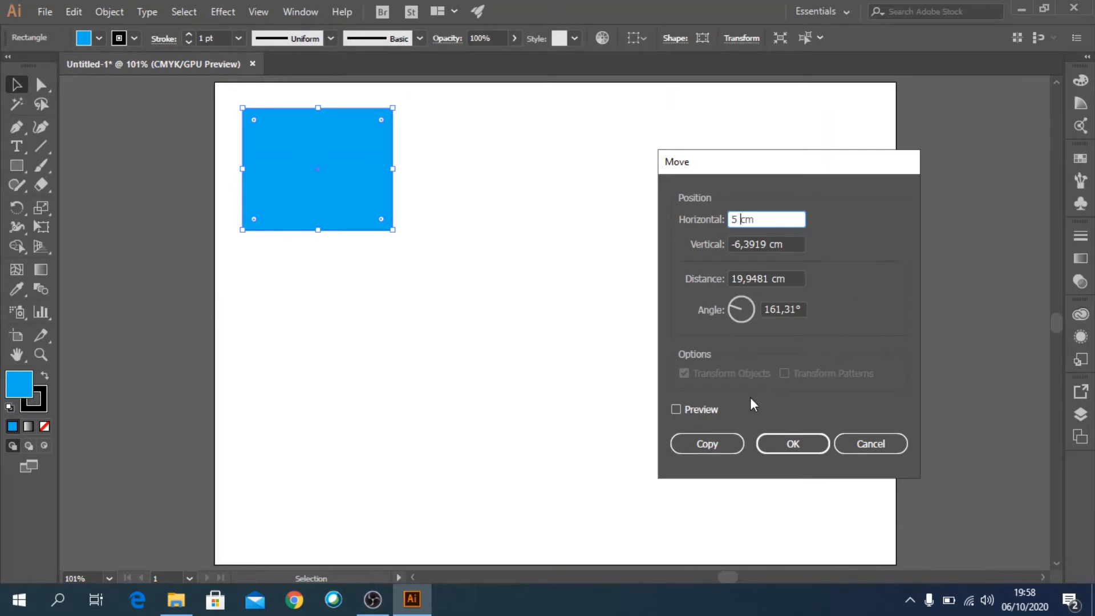
left_click(714, 446)
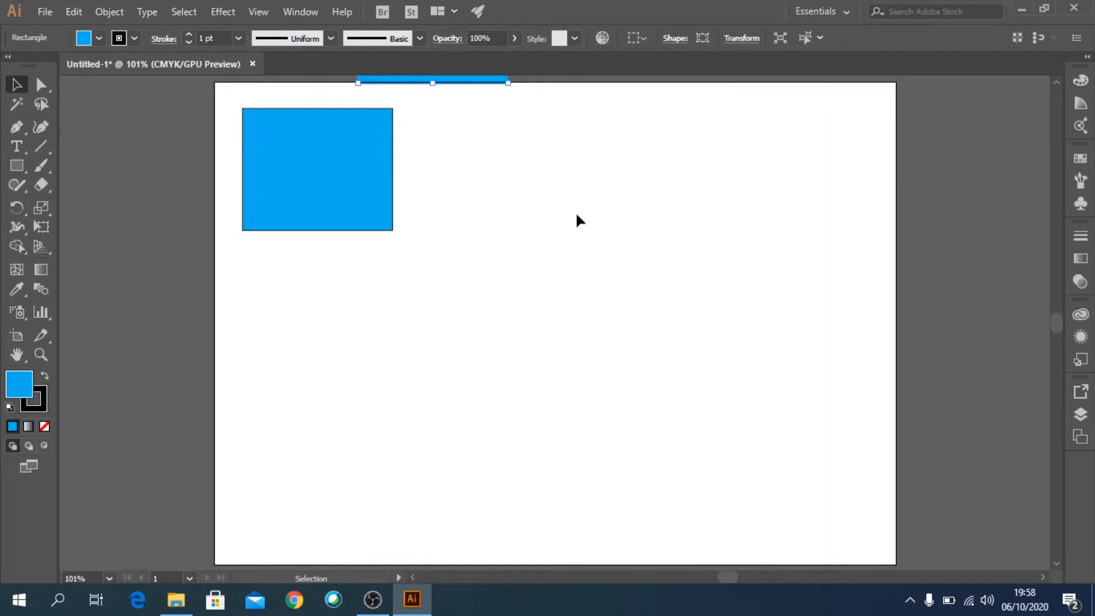
Delete the copied rectangle that lies above the artboard
left_click(589, 279)
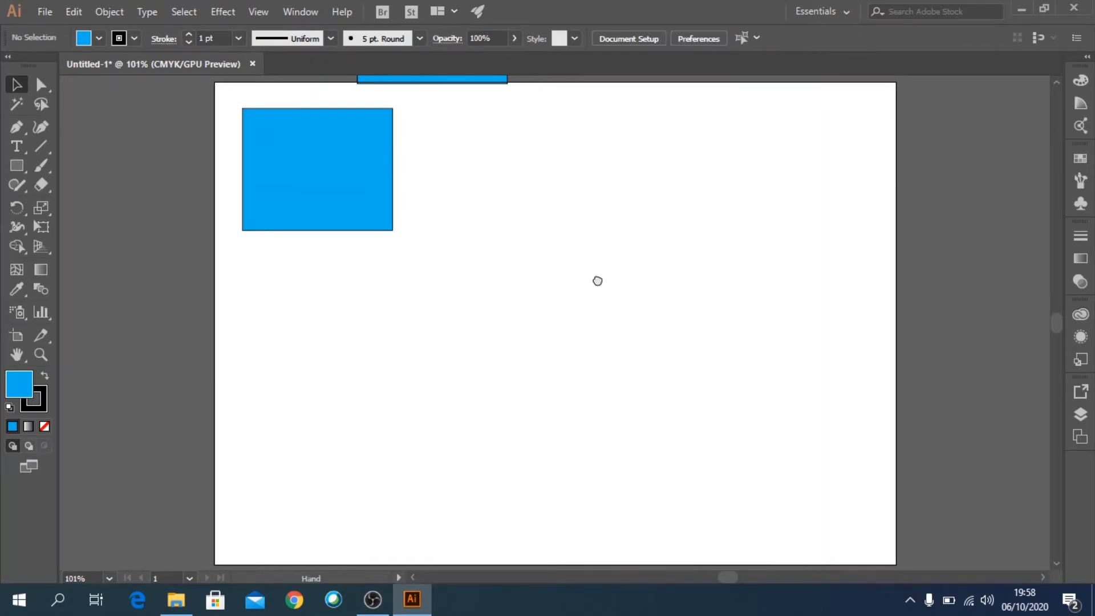
left_click_drag(582, 190, 599, 365)
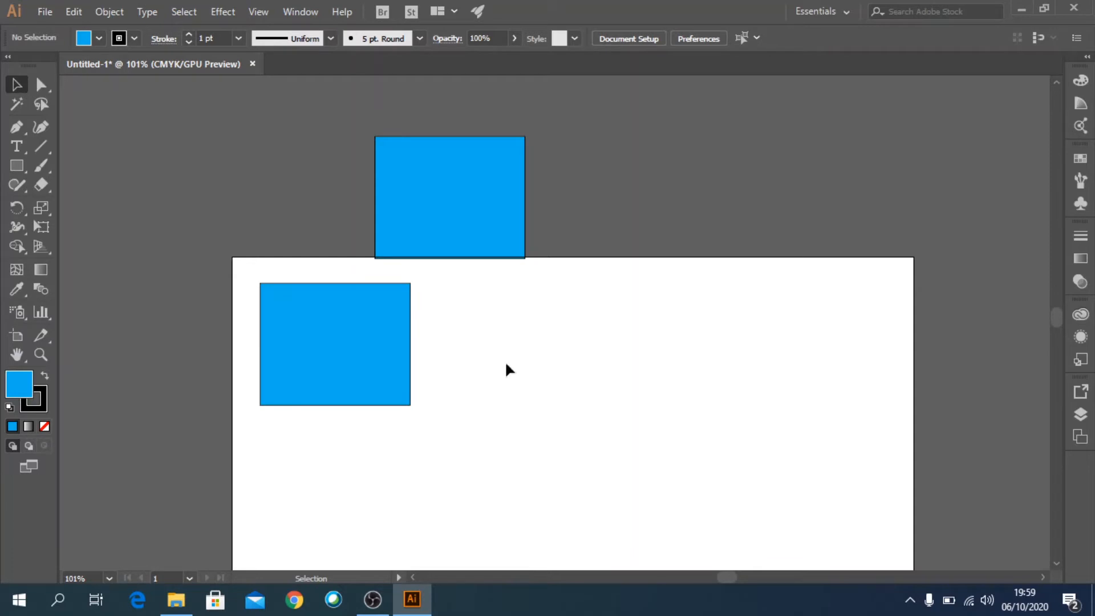
left_click(474, 230)
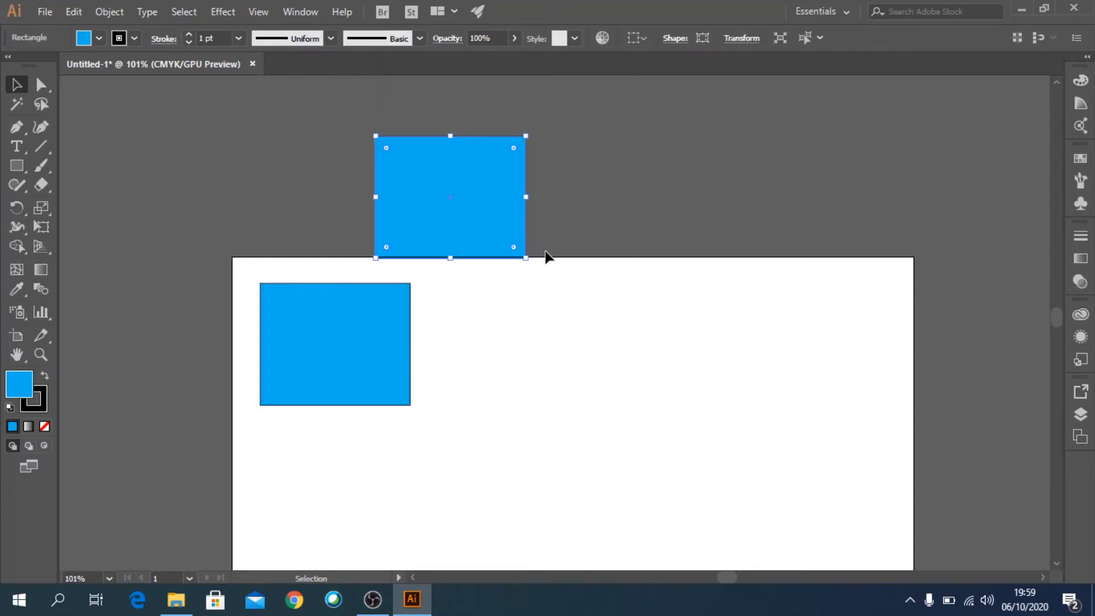
key("Delete")
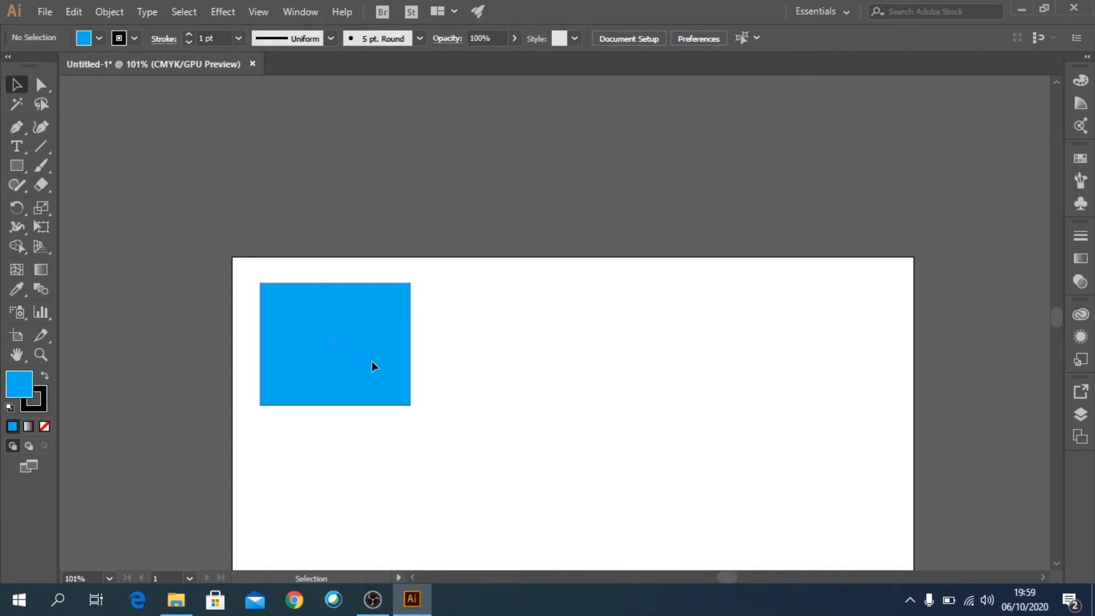
Reposition the remaining rectangle to the middle of the artboard
left_click_drag(371, 367, 581, 483)
key("space")
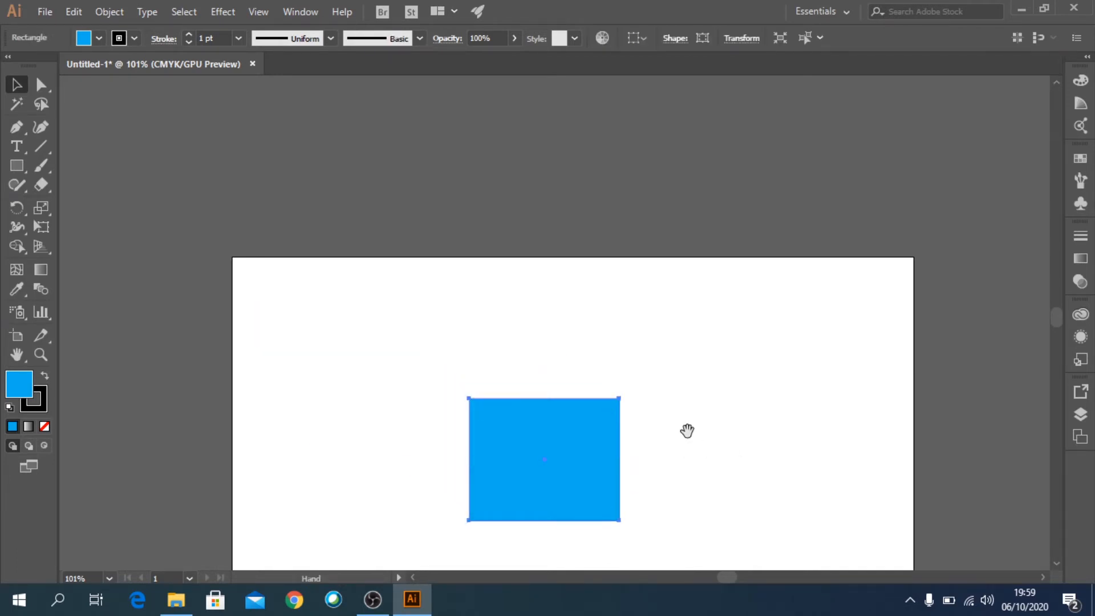
left_click_drag(687, 399, 684, 273)
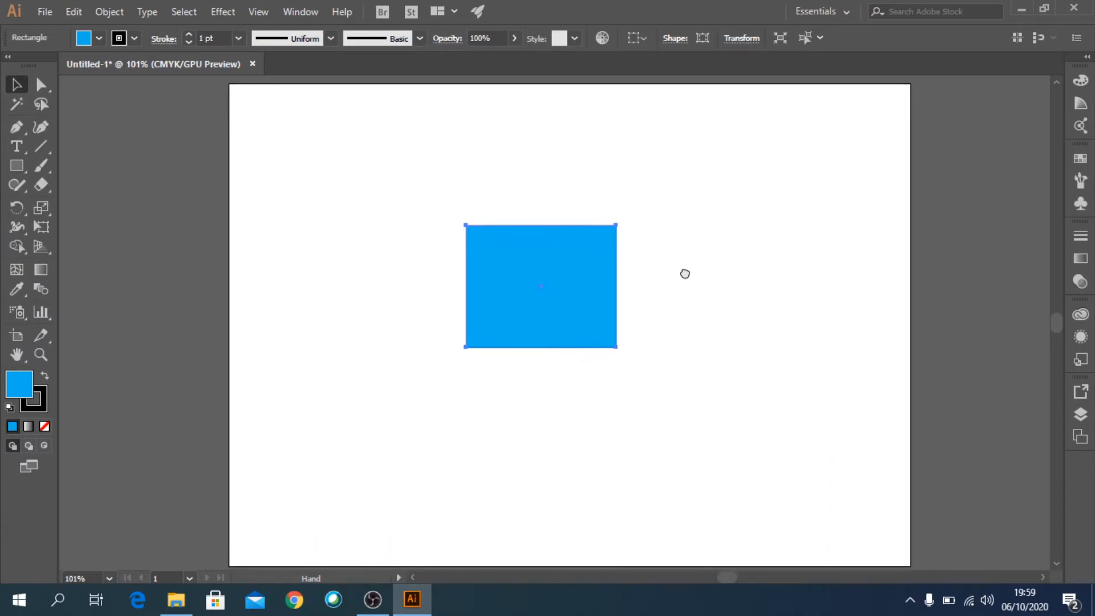
left_click_drag(562, 276, 573, 307)
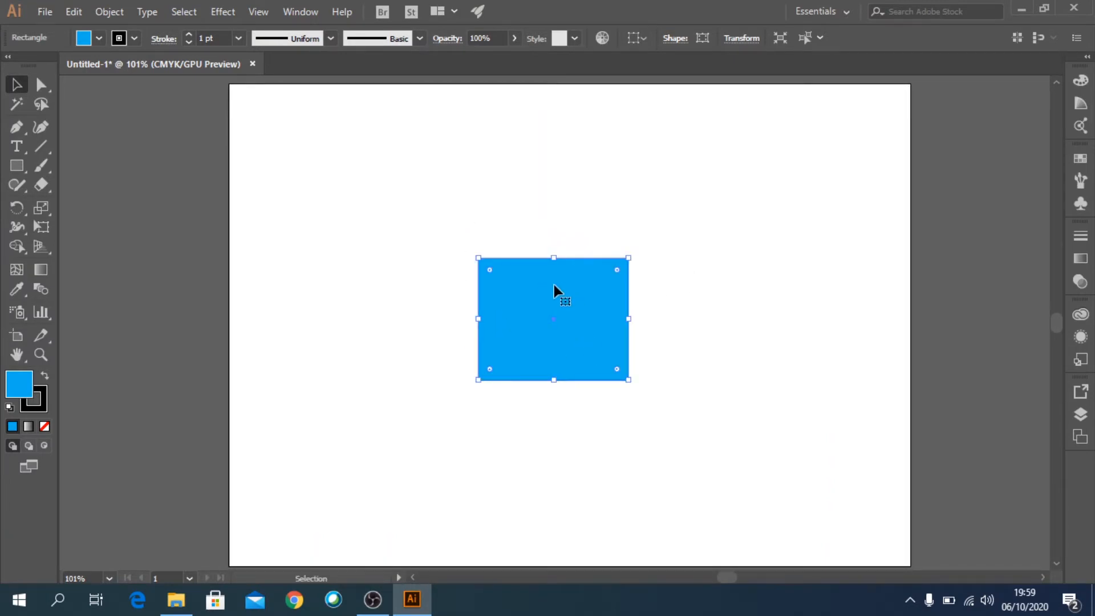
Rotate the rectangle by 45° with the Rotate transformation, and undo the rotation
left_click(121, 17)
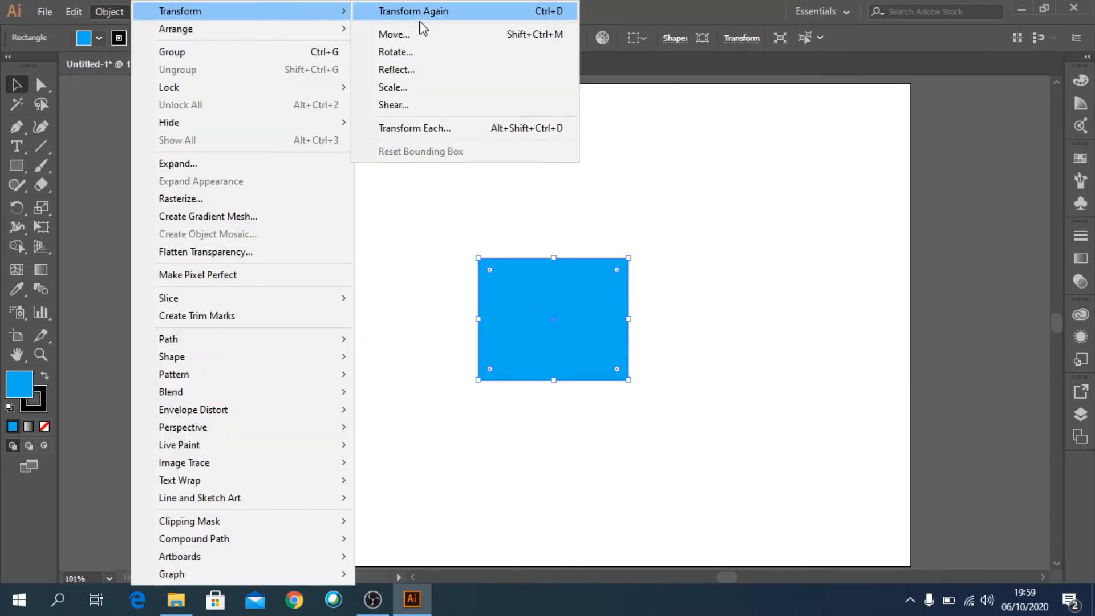
left_click(416, 51)
left_click_drag(537, 208, 765, 149)
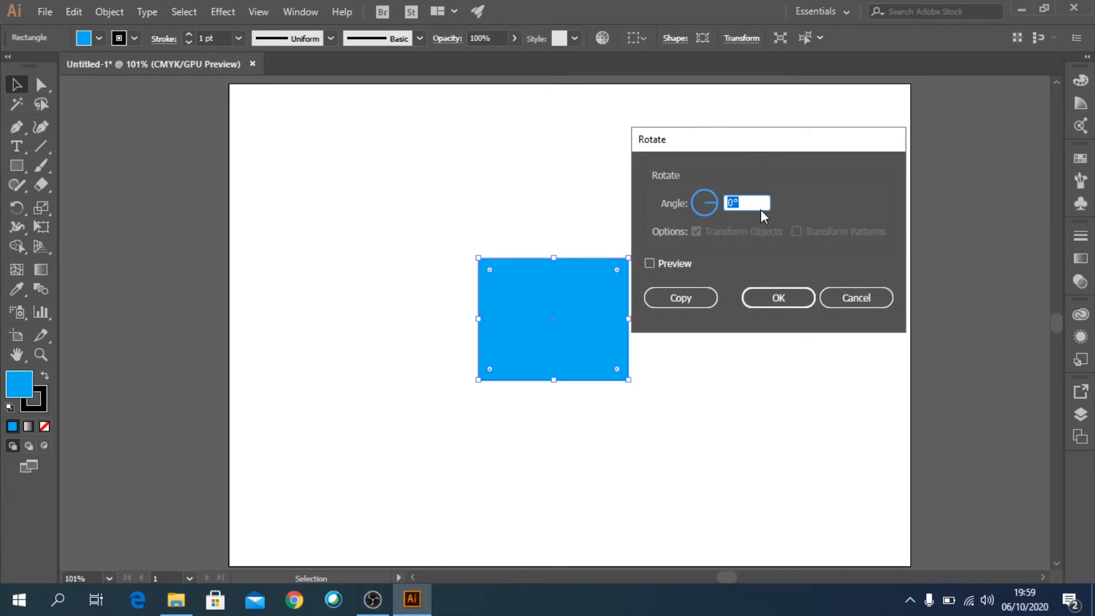
type("45")
left_click(780, 295)
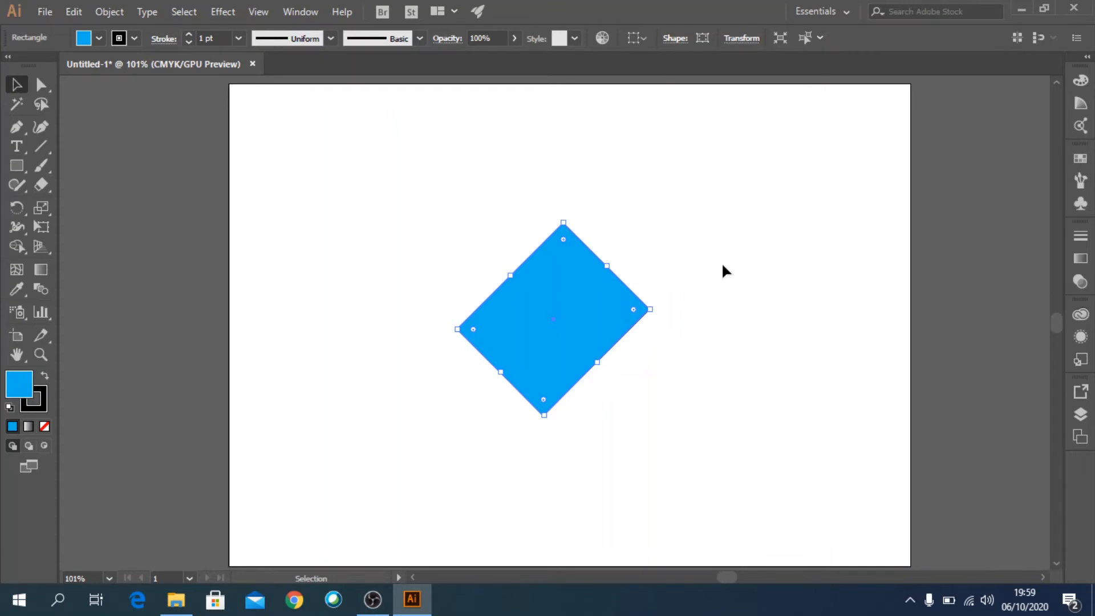
key("ctrl+z")
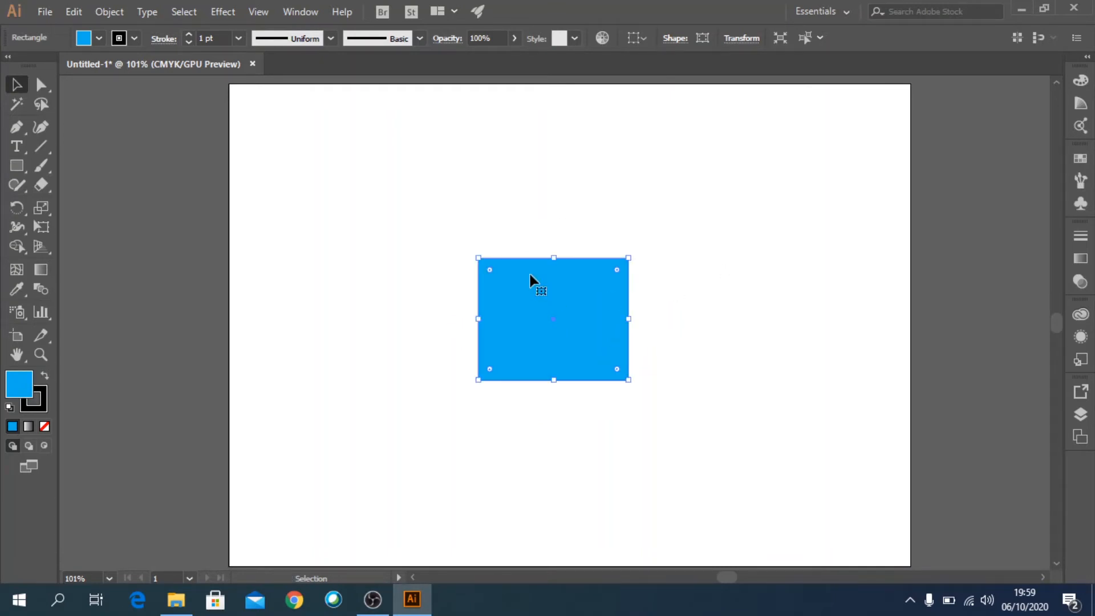
Scale the rectangle uniformly to 50% with the Scale transformation
left_click(111, 13)
mouse_move(182, 17)
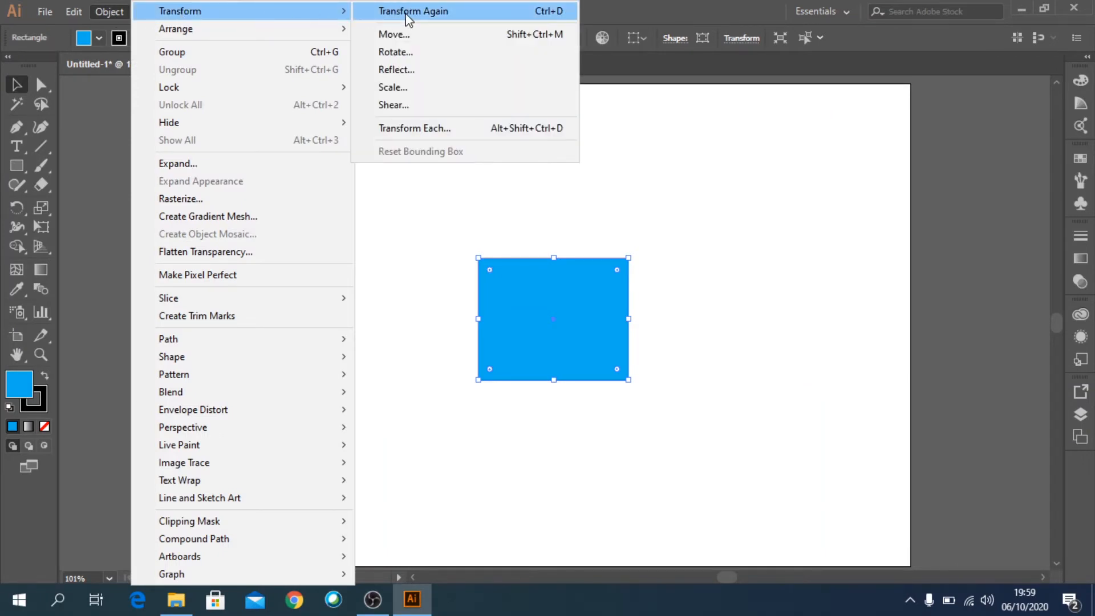
left_click(415, 89)
left_click_drag(536, 134, 820, 135)
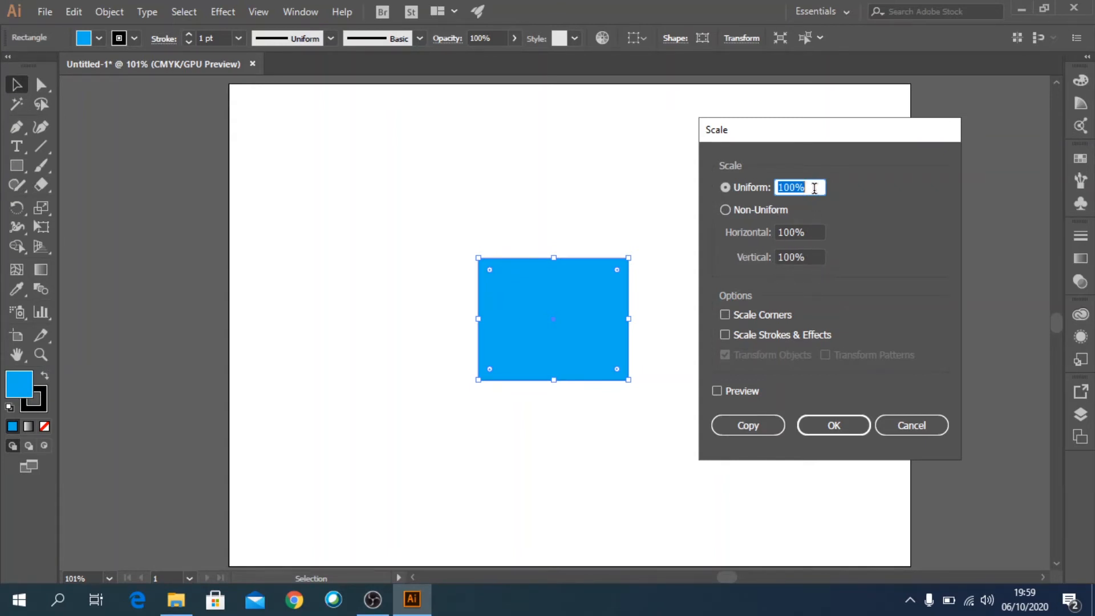
left_click(794, 187)
left_click_drag(794, 187, 770, 189)
type("50")
left_click(842, 429)
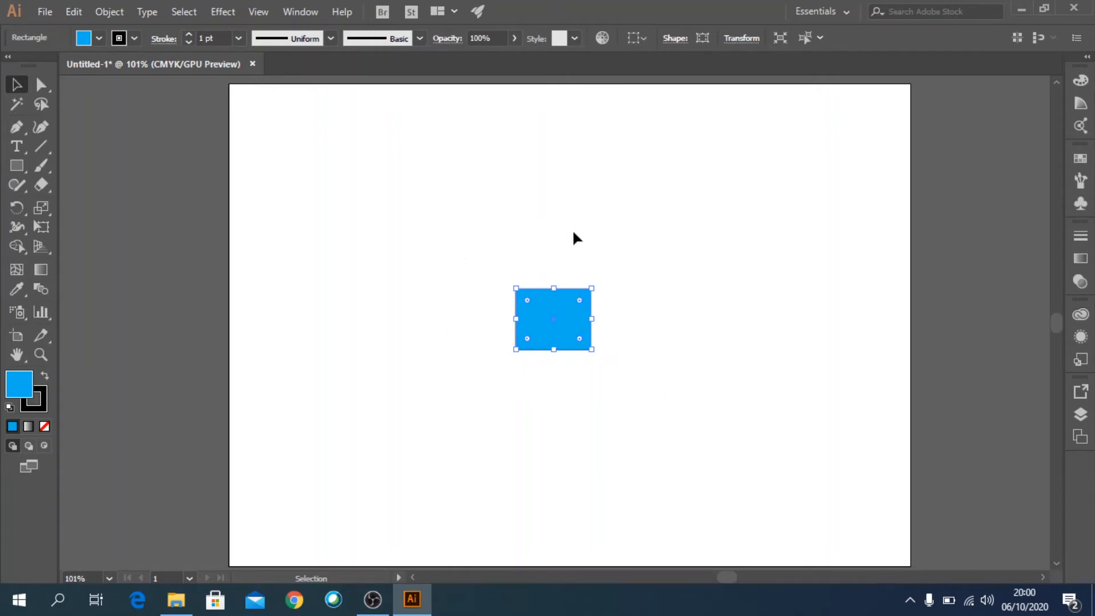
Enlarge the rectangle to nearly three times its size and tilt it slightly counterclockwise with Free Transform, placing it mid-artboard
left_click(40, 230)
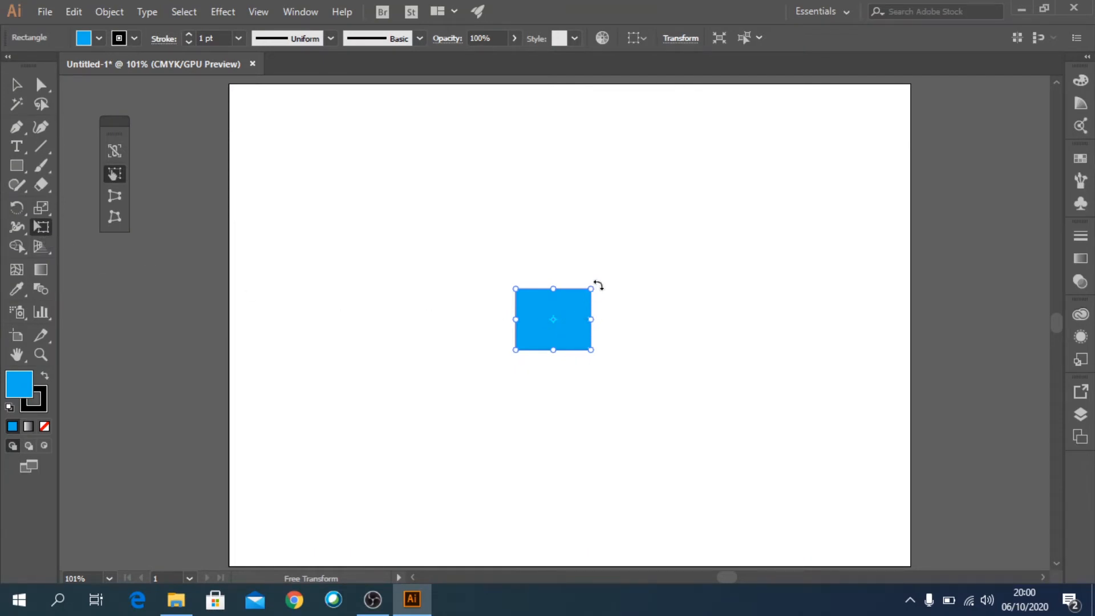
left_click_drag(598, 286, 721, 170)
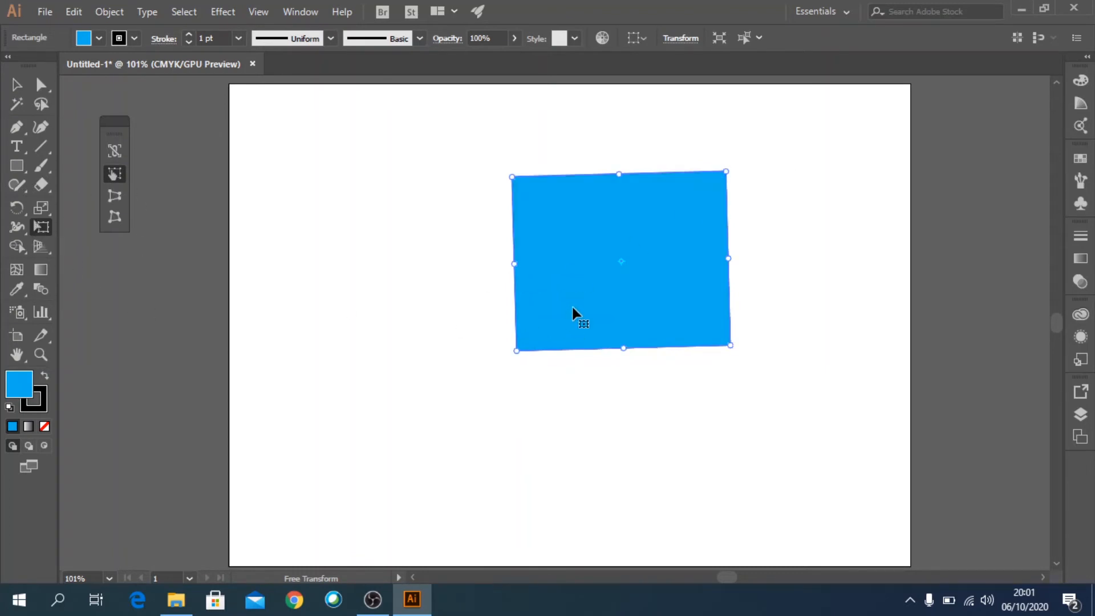
left_click_drag(663, 242, 622, 292)
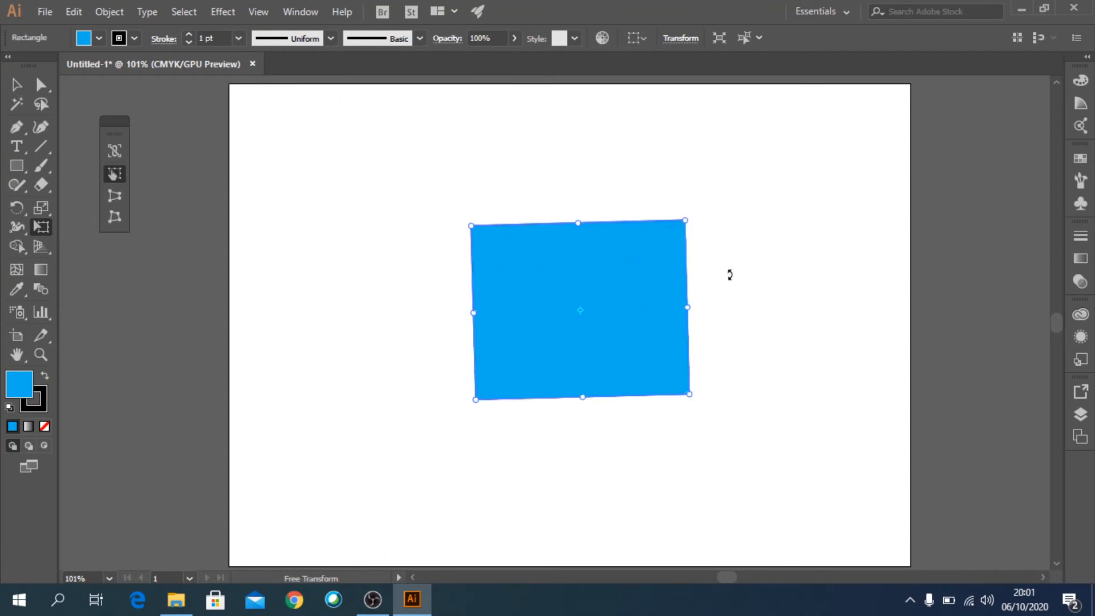
Delete the rectangle and draw a tilted five-pointed star slightly left of the artboard's center
key("v")
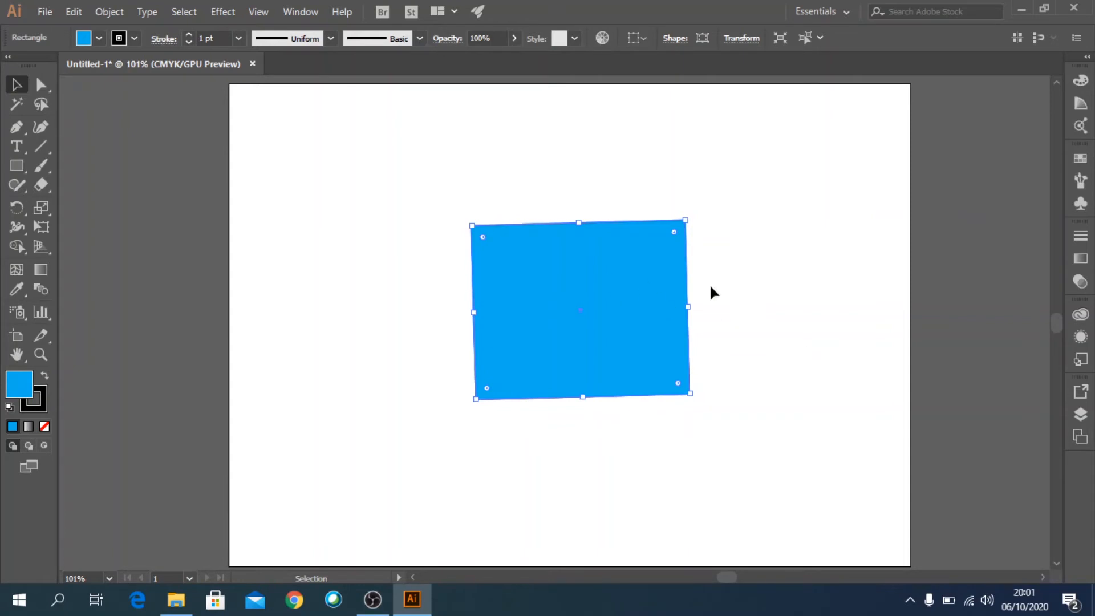
key("Delete")
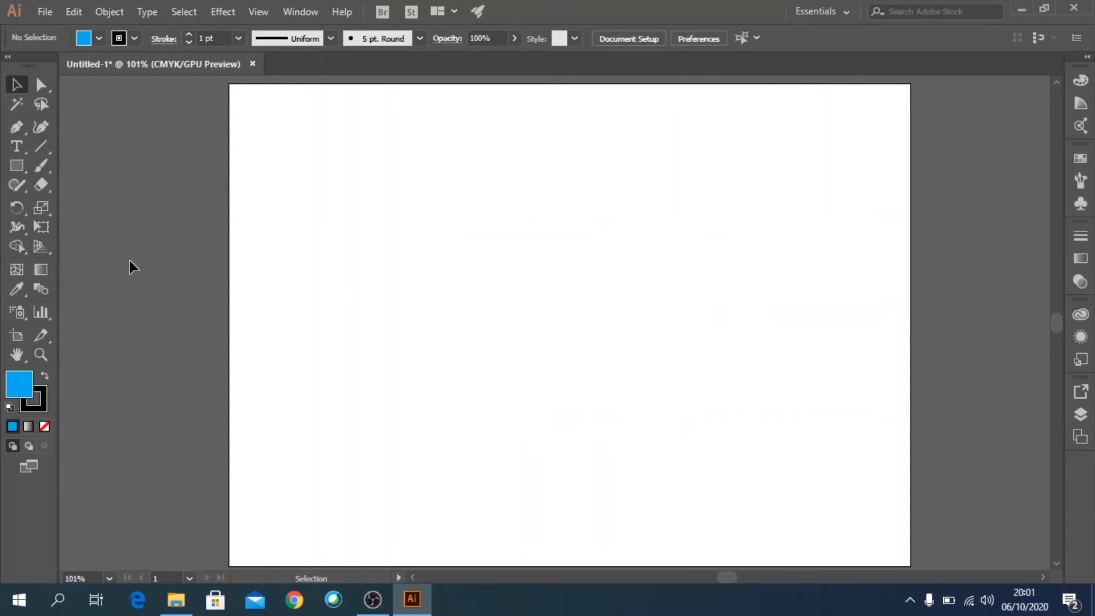
left_click(19, 169)
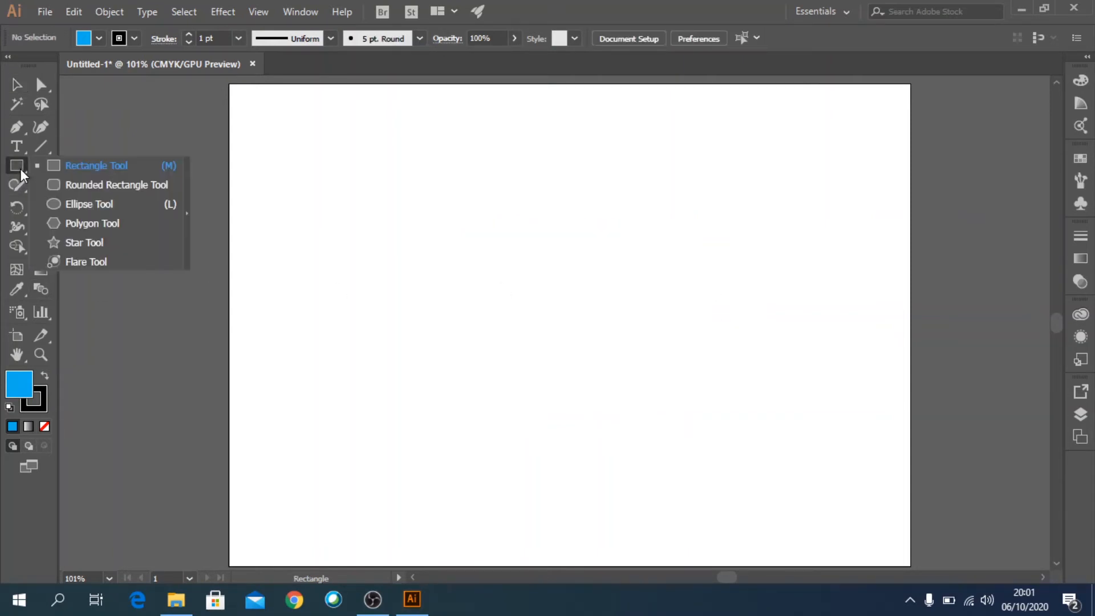
left_click(86, 244)
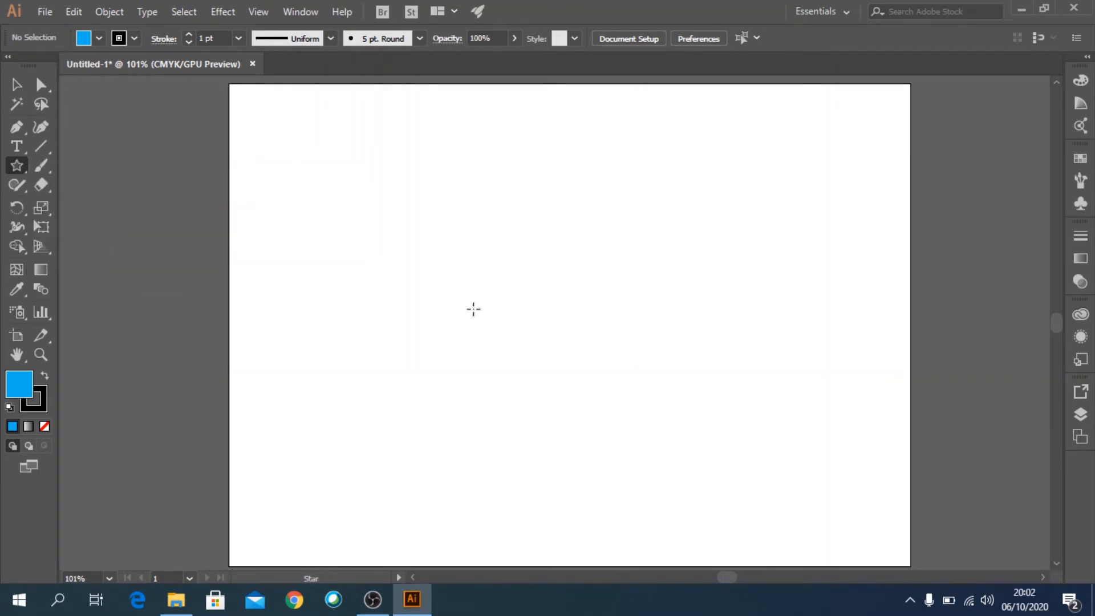
left_click_drag(476, 278, 496, 377)
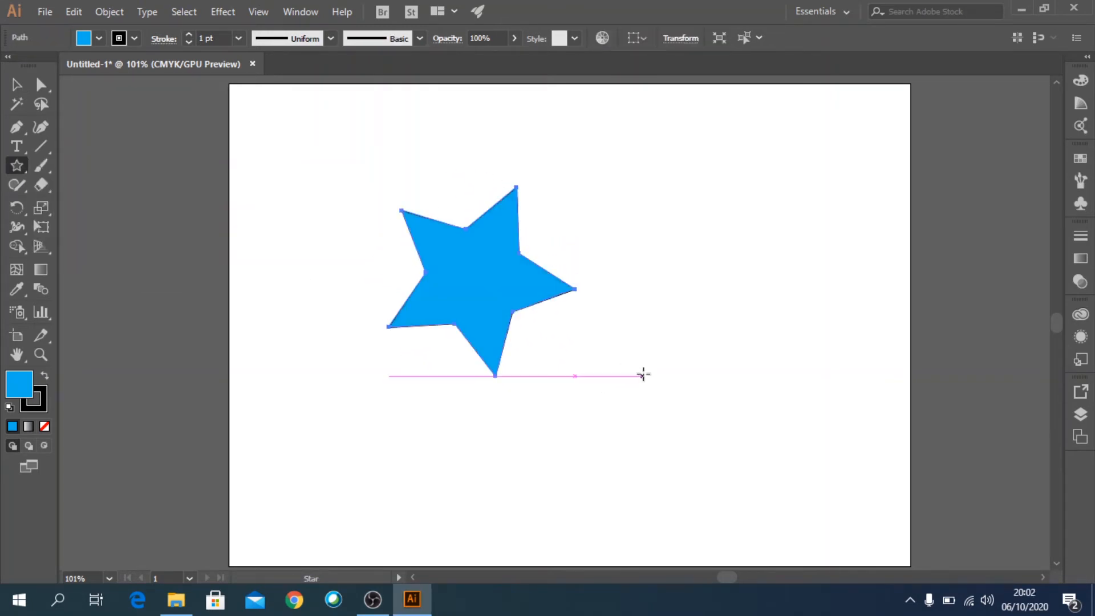
left_click(16, 85)
left_click_drag(501, 276, 496, 313)
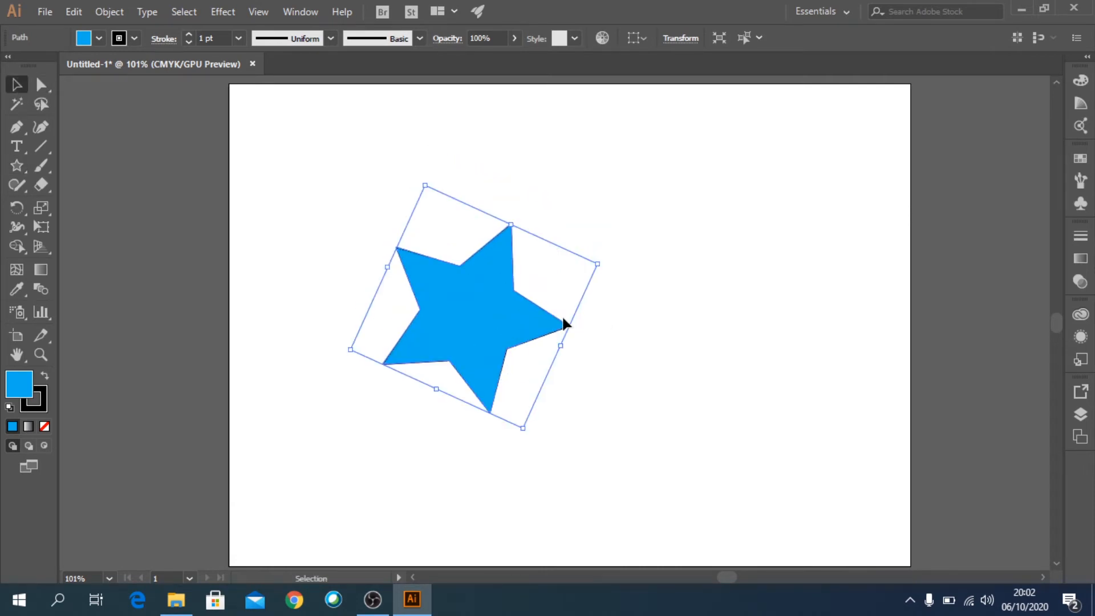
Reflect the star across the vertical axis with the Reflect transformation
left_click(109, 14)
mouse_move(158, 16)
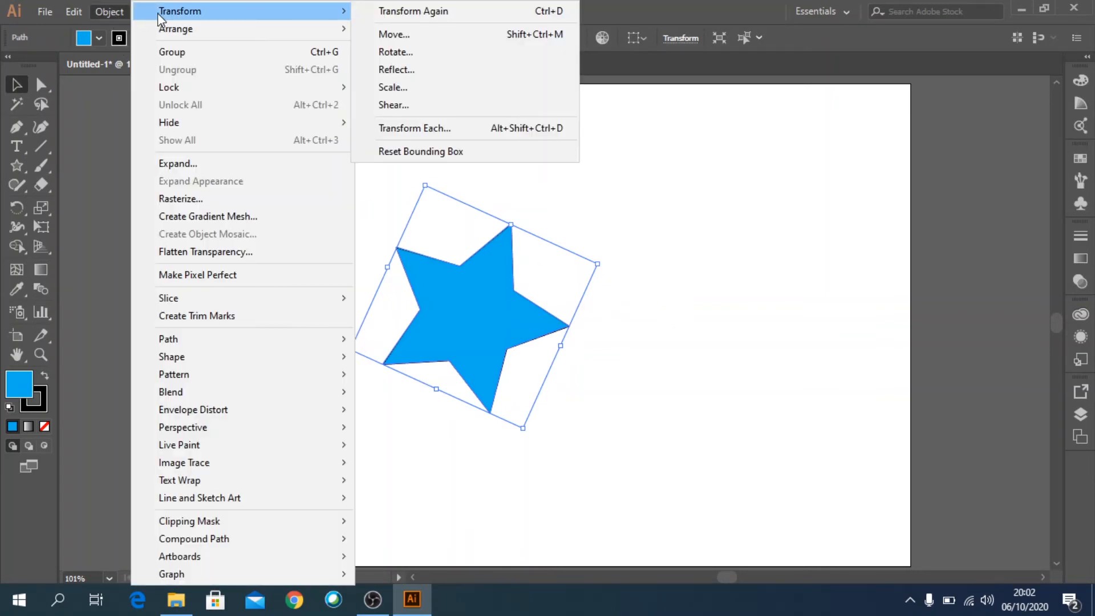
left_click(405, 72)
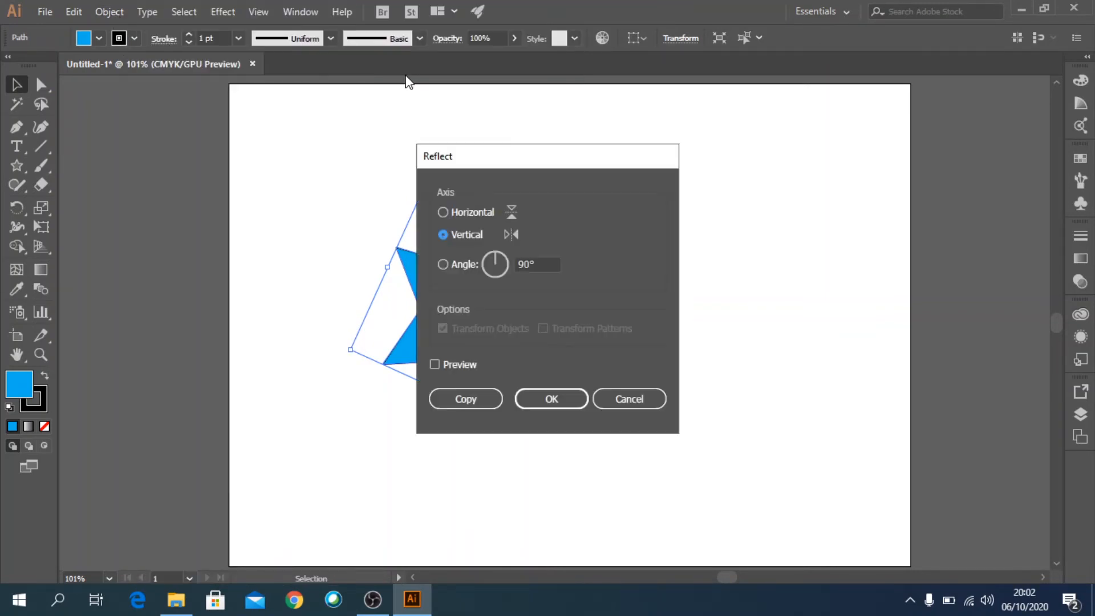
left_click_drag(529, 163, 784, 160)
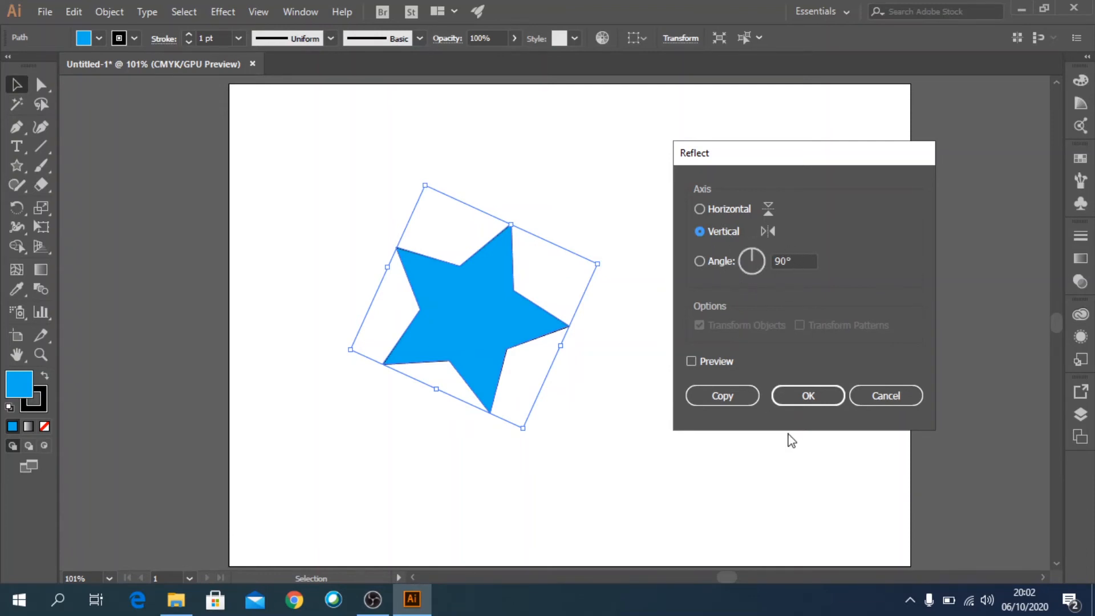
left_click(811, 396)
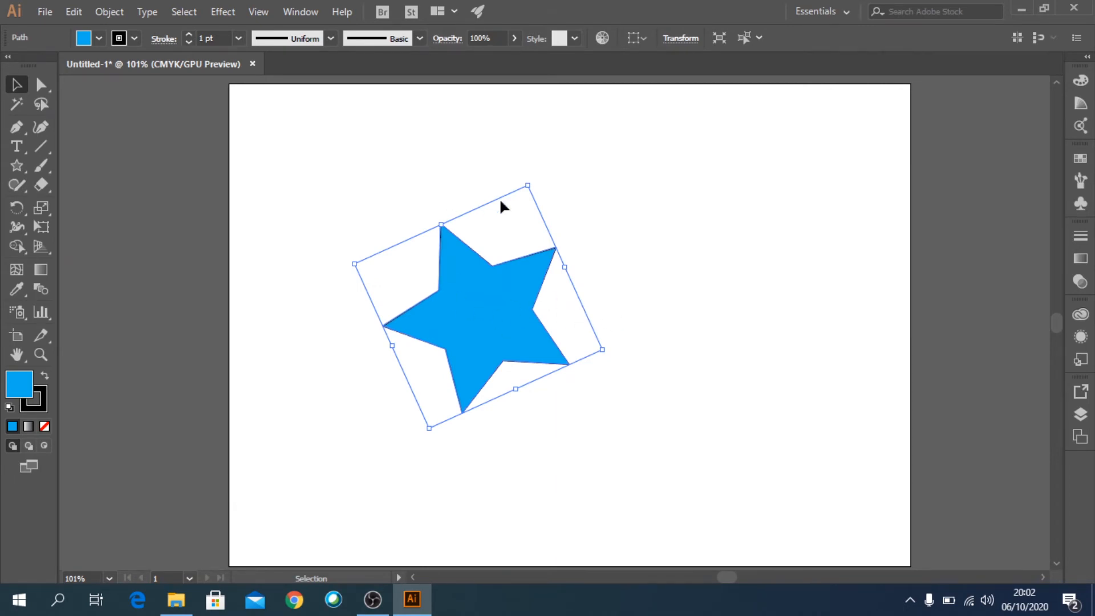
Make a vertically reflected copy of the star and move the copy left until the two stars only partly overlap
left_click(107, 14)
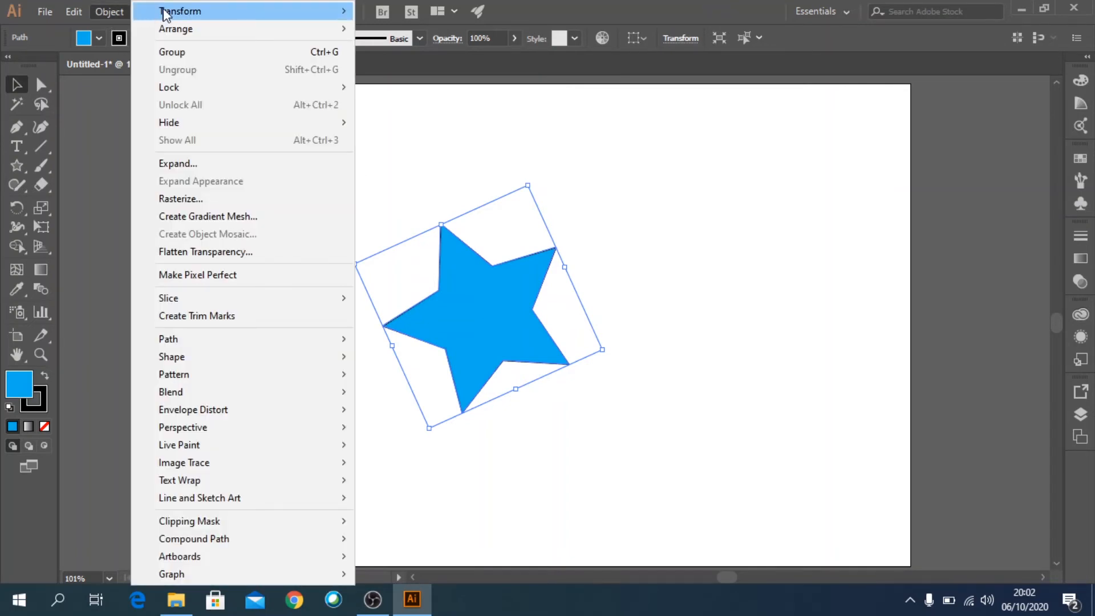
mouse_move(178, 14)
left_click(408, 68)
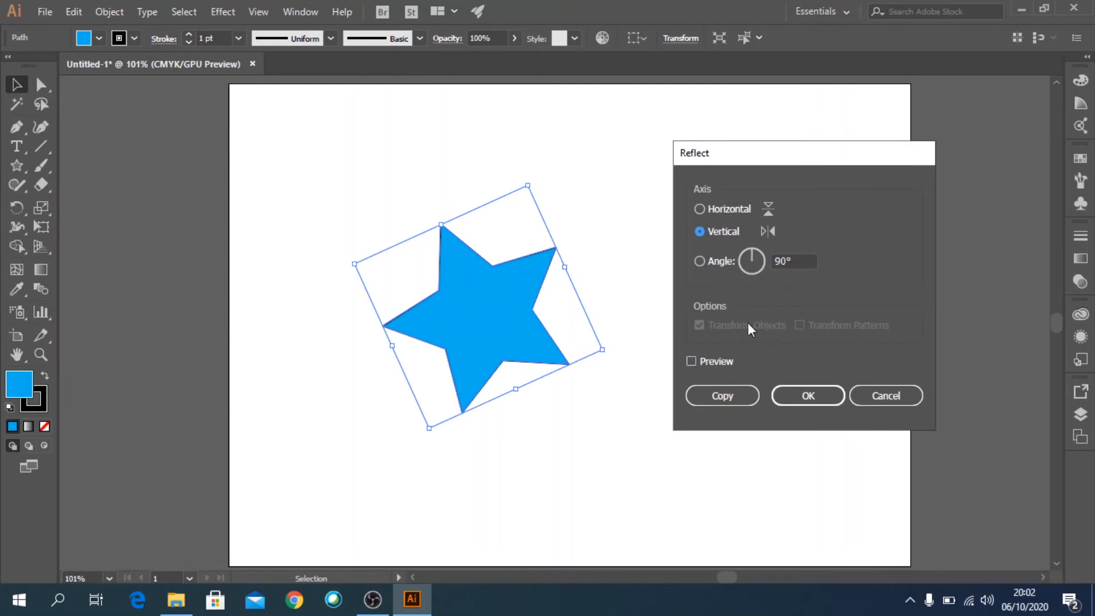
left_click(724, 395)
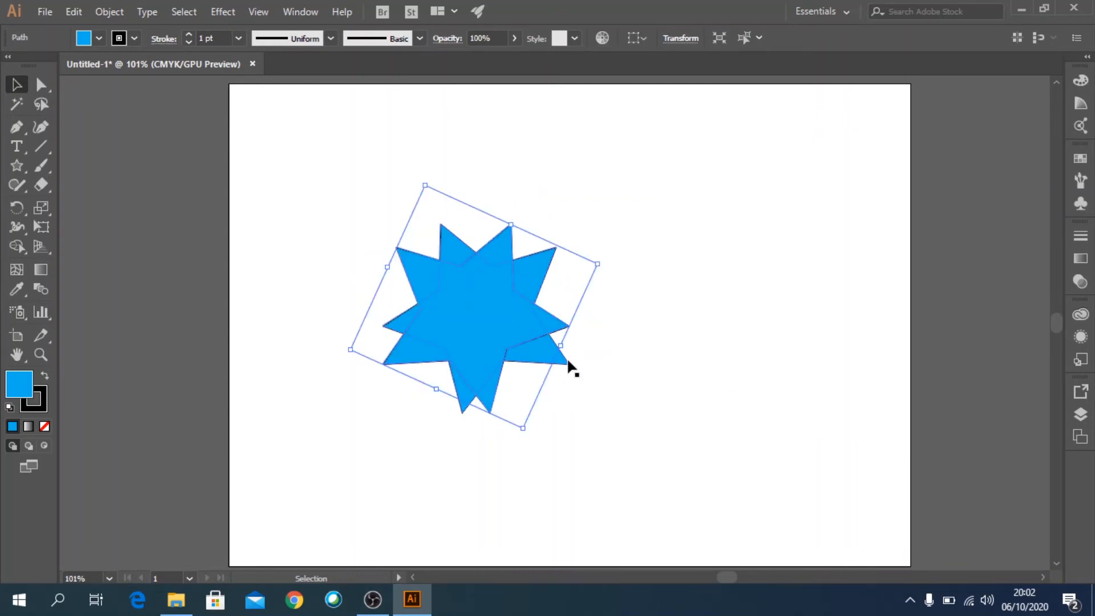
left_click_drag(492, 324, 404, 323)
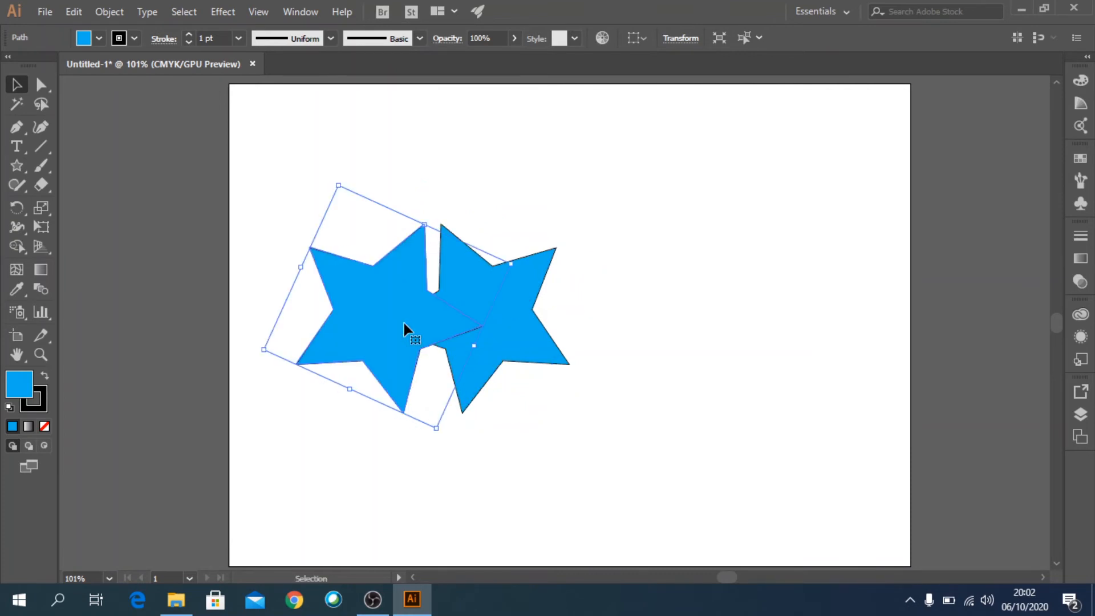
left_click(634, 323)
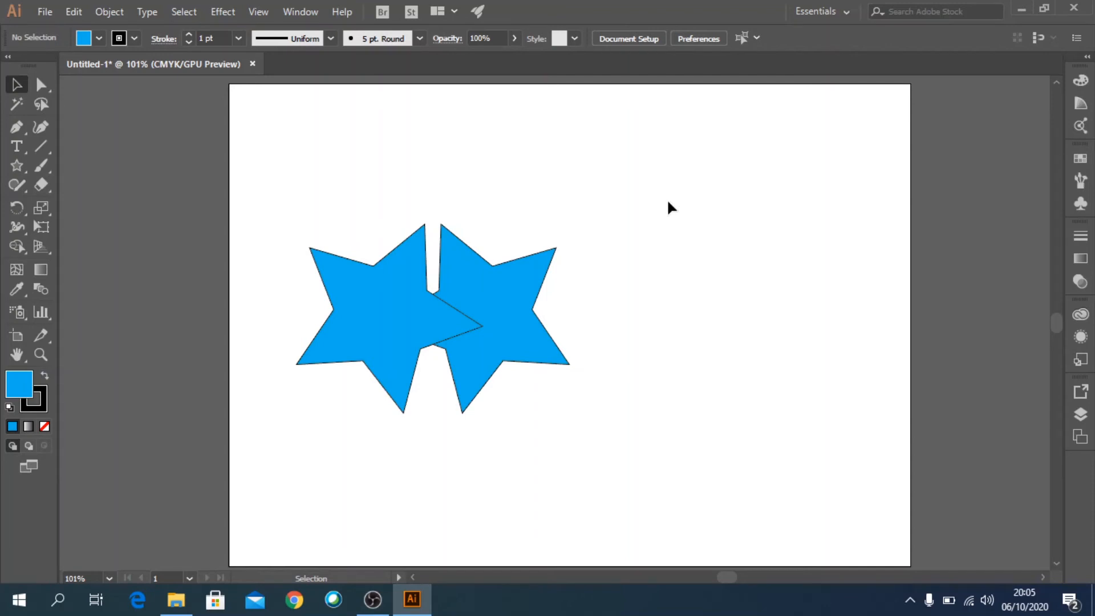
Replace both stars with a 3-point star using Radius 1 of 4,3498 cm and Radius 2 of 2,1749 cm
left_click_drag(269, 163, 609, 454)
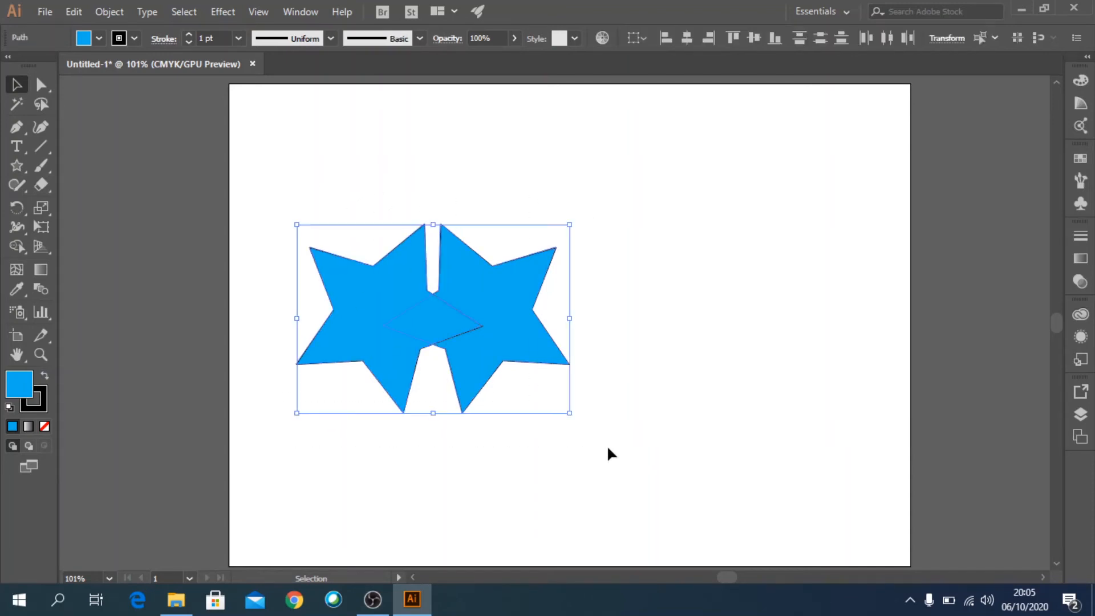
key("Delete")
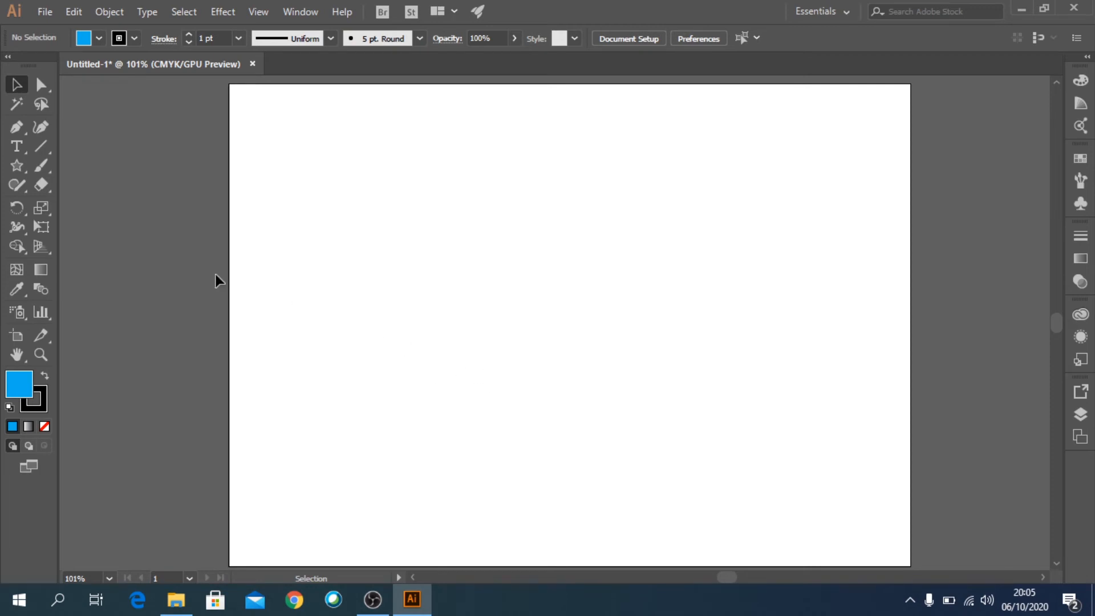
left_click(17, 166)
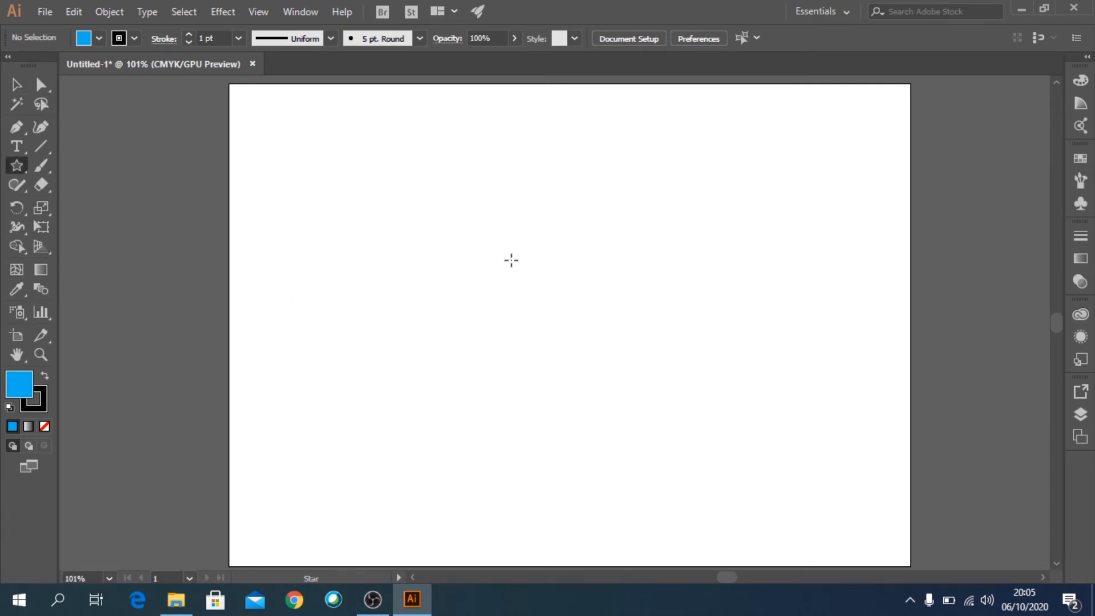
left_click(520, 274)
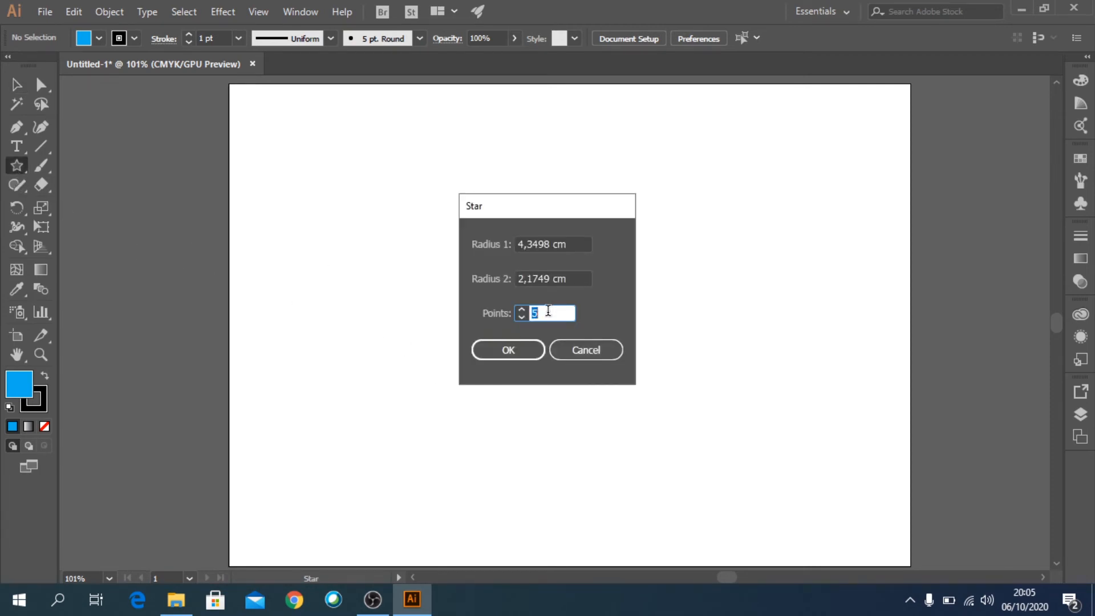
type("3")
left_click(517, 349)
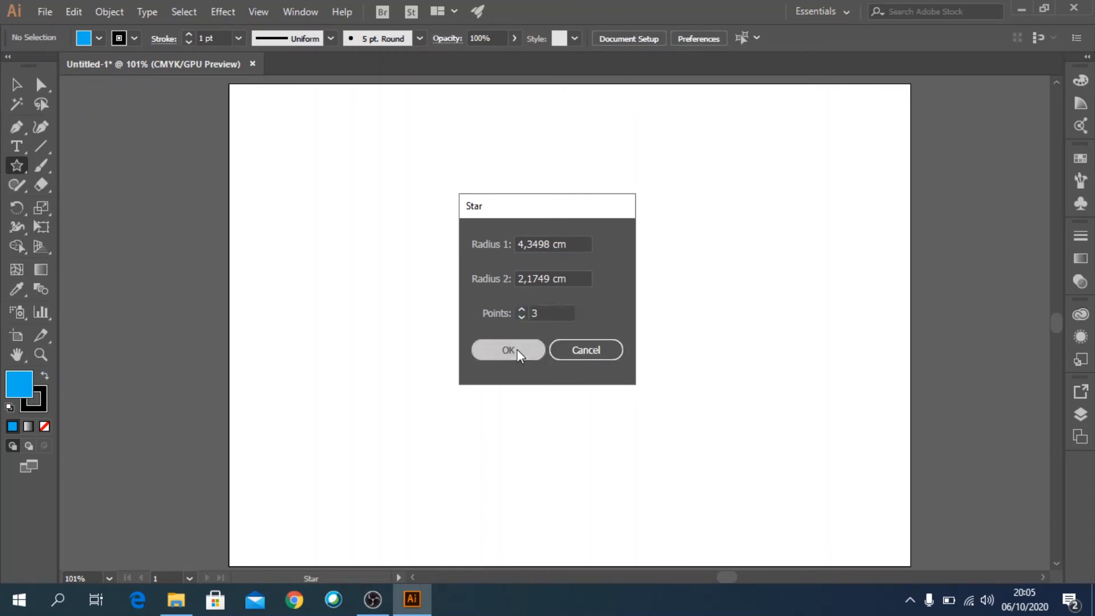
Shrink the triangle proportionally to about two-thirds of its size and place it in the upper middle of the artboard
left_click(17, 84)
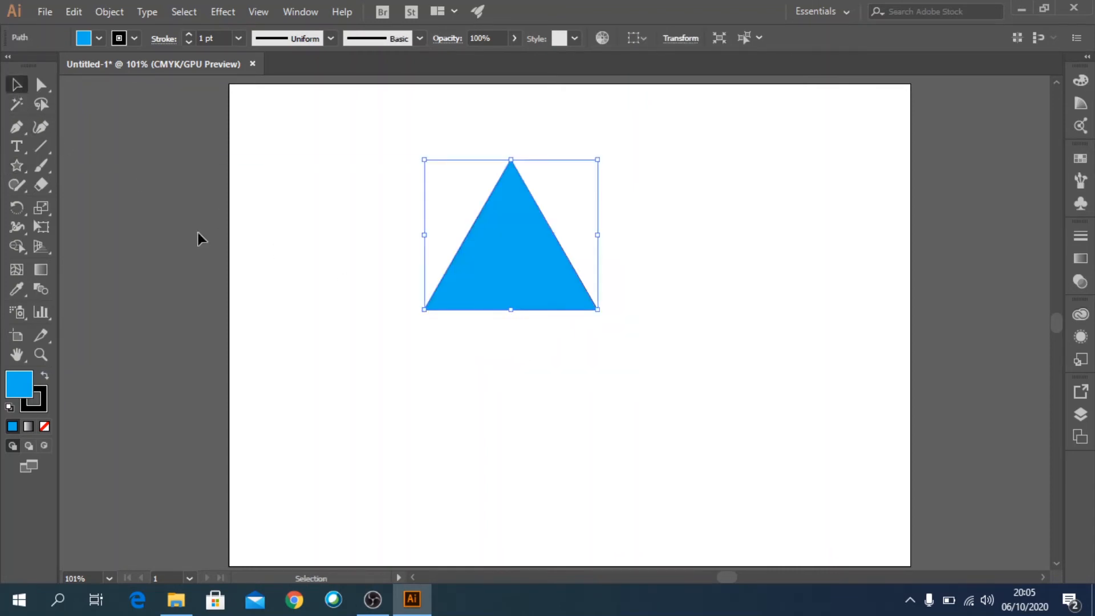
left_click_drag(522, 258, 619, 444)
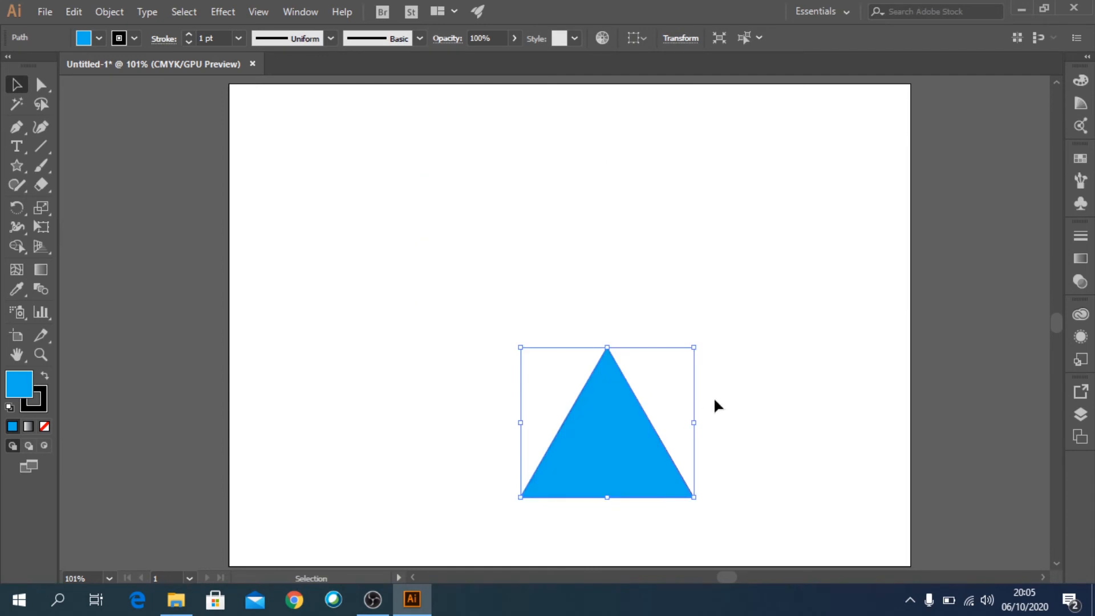
left_click_drag(700, 347, 640, 395)
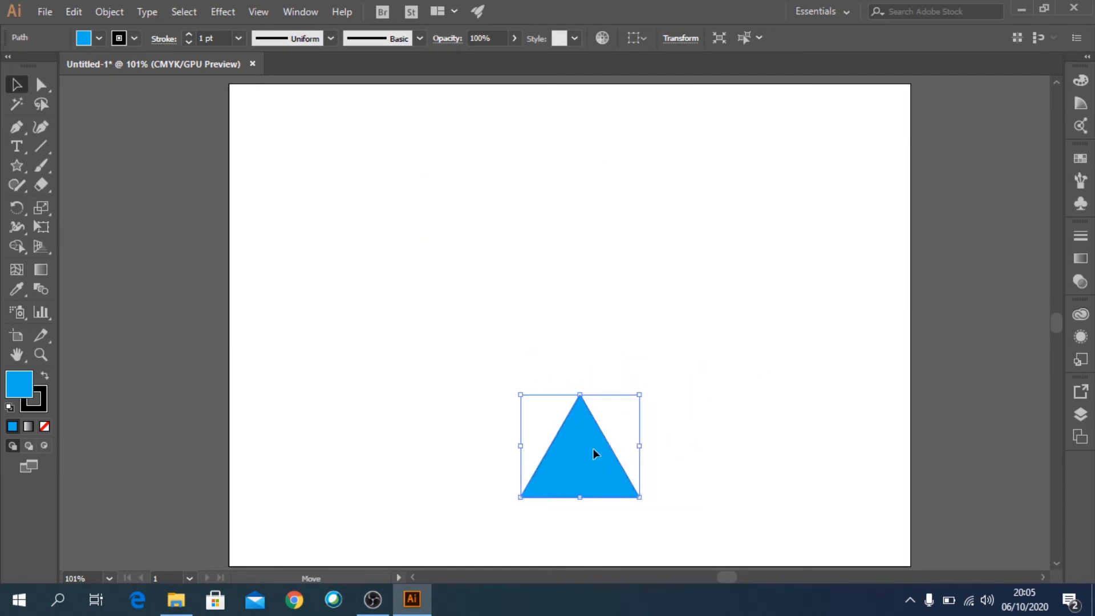
left_click_drag(594, 452, 594, 275)
left_click(774, 316)
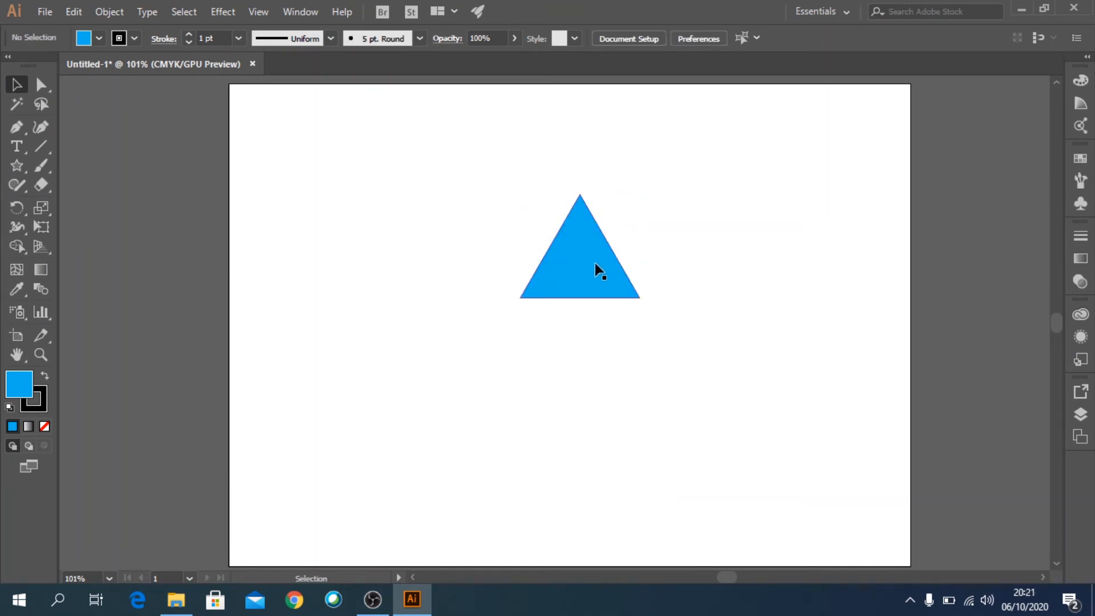
Remove the triangle's blue fill and move the outlined triangle straight up towards the artboard's upper edge
left_click(595, 264)
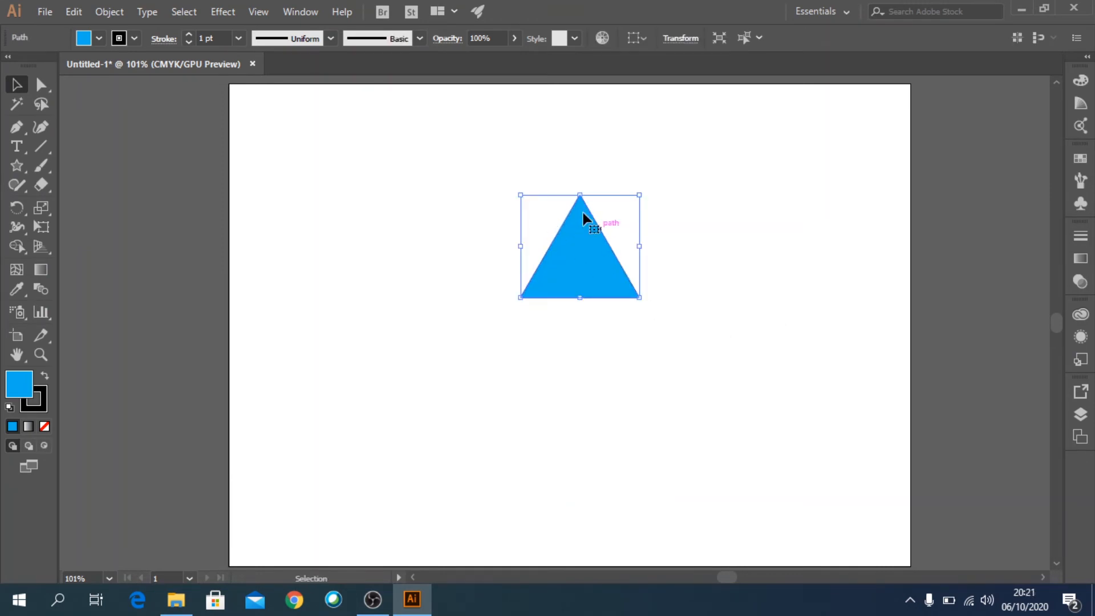
left_click(99, 38)
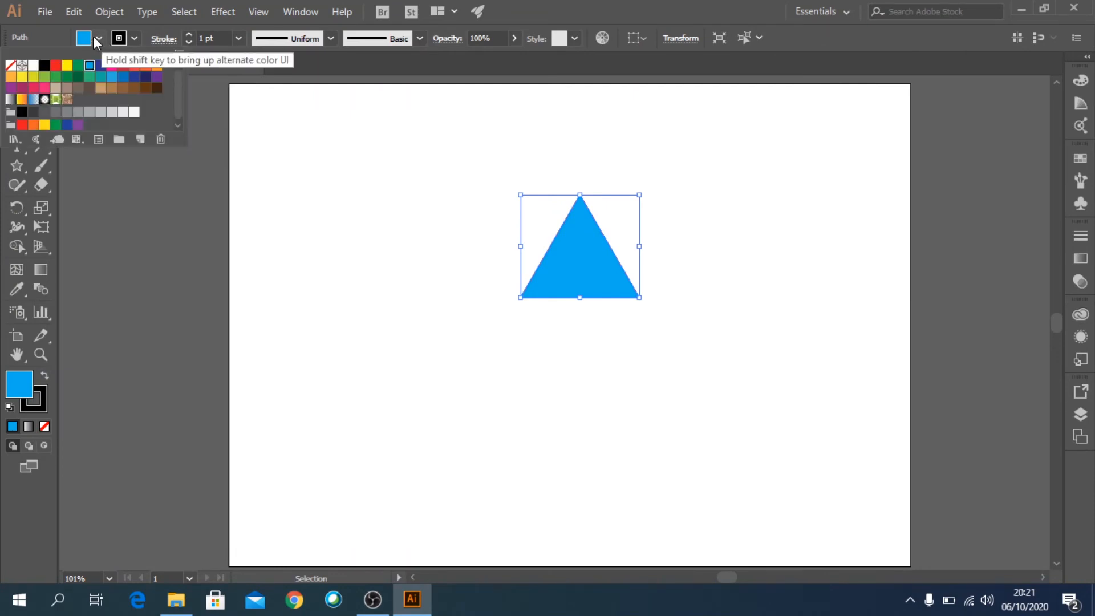
left_click(8, 67)
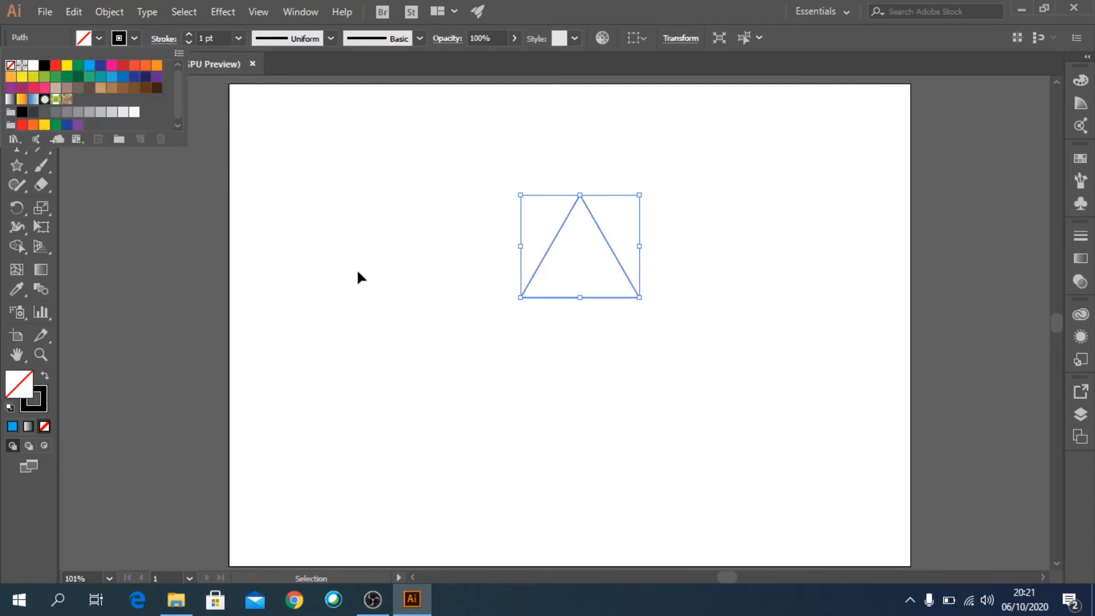
left_click(660, 367)
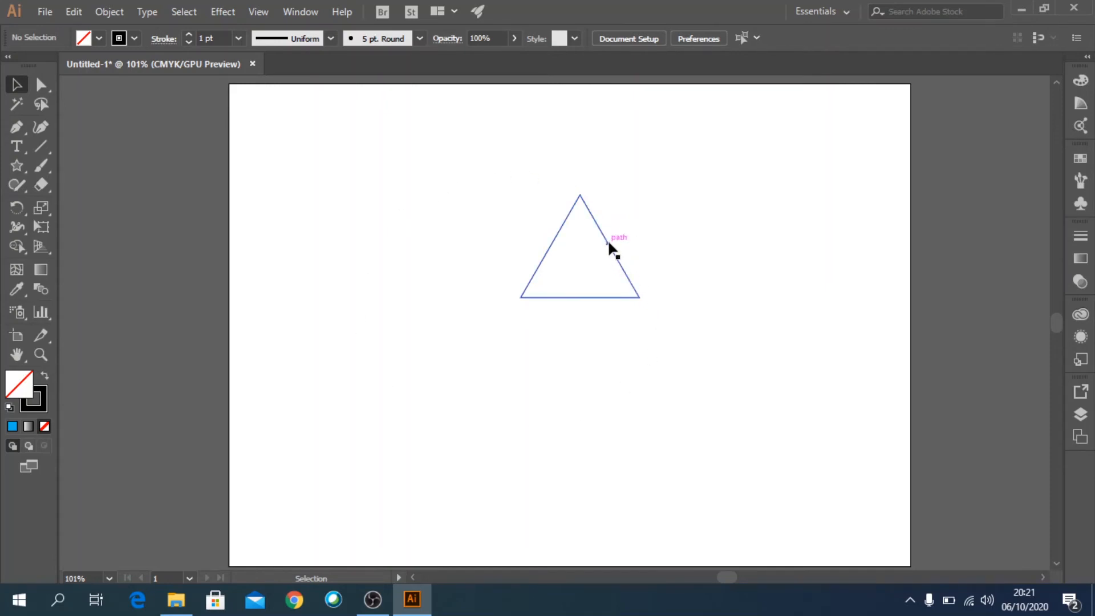
left_click_drag(608, 238, 608, 180)
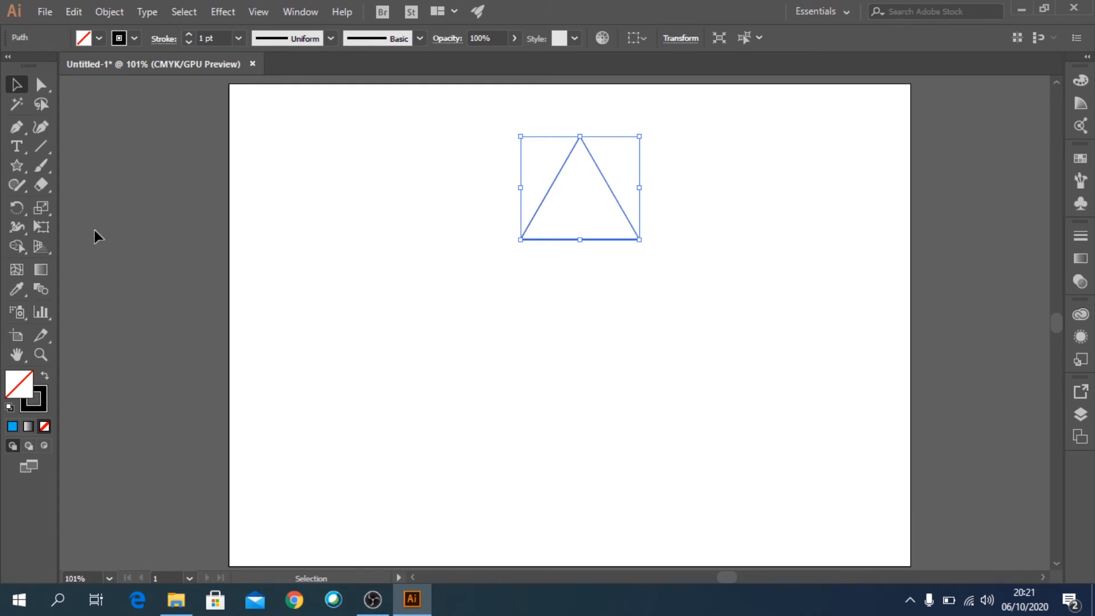
Make a copy of the triangle rotated 36° about a point a short distance below its base
left_click(19, 208)
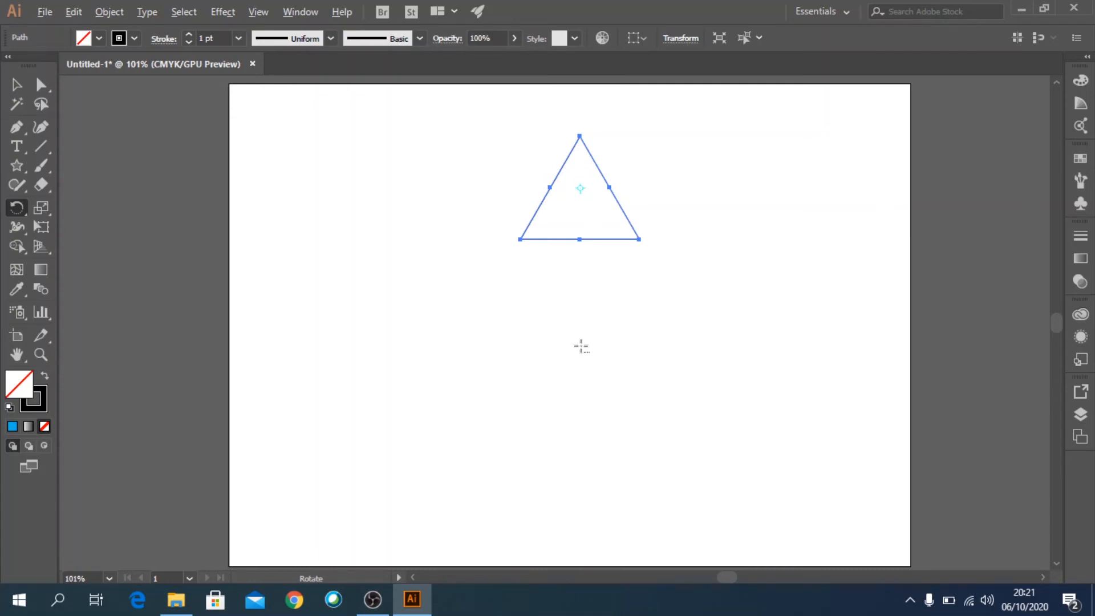
left_click(581, 346, "alt")
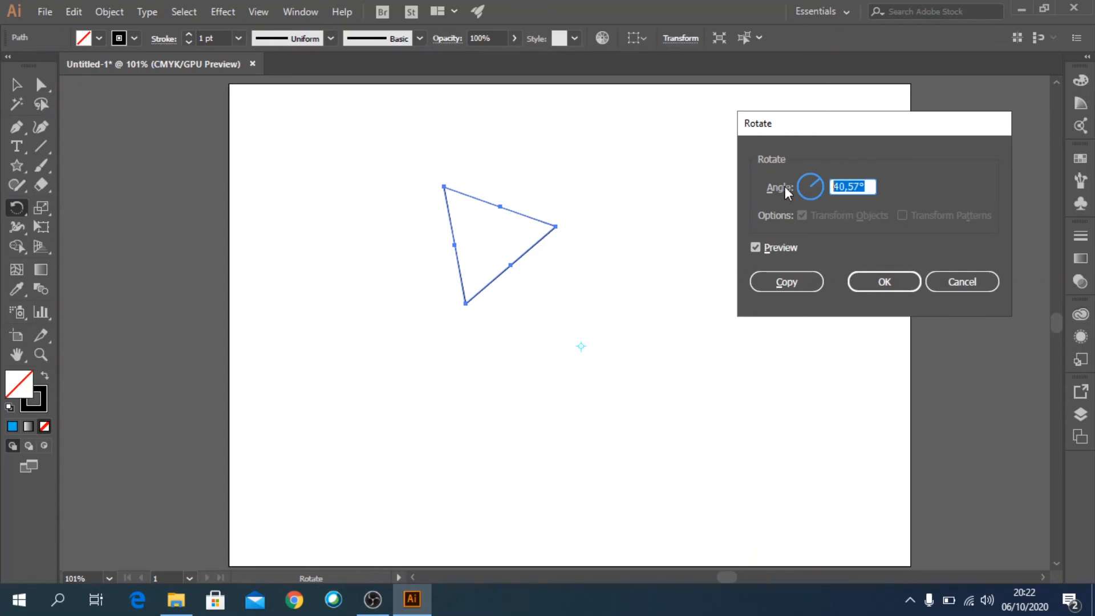
type("36")
left_click(789, 284)
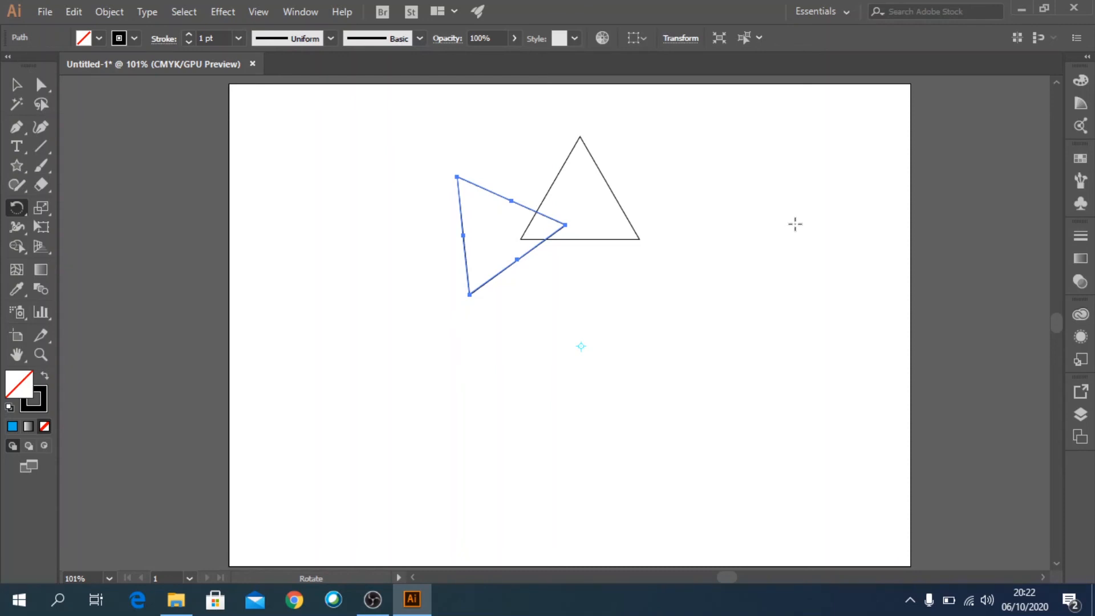
Repeat the 36° rotated copy until ten overlapping triangles form a closed ring, and deselect the artwork
key("ctrl+d")
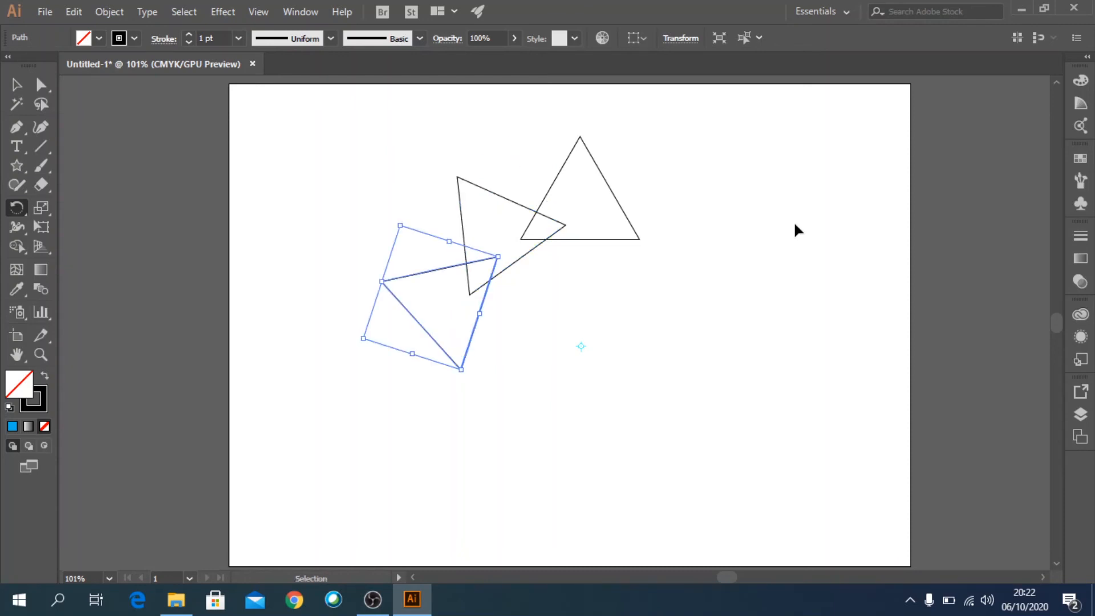
key("ctrl+d")
key("ctrl+d")
key("ctrl+d")
key("ctrl+d")
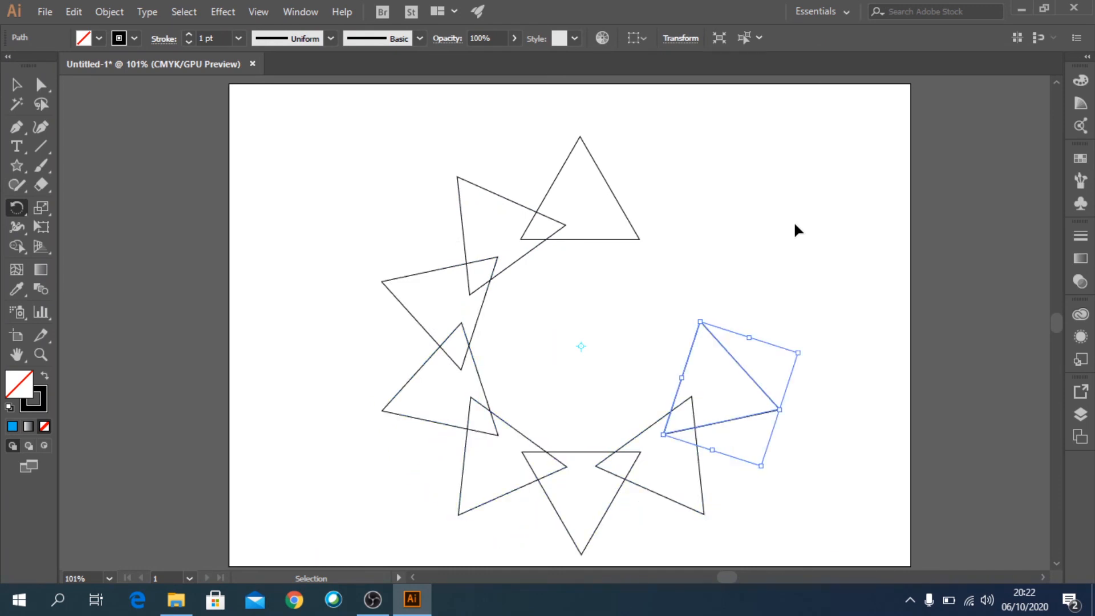
key("ctrl+d")
key("ctrl+d")
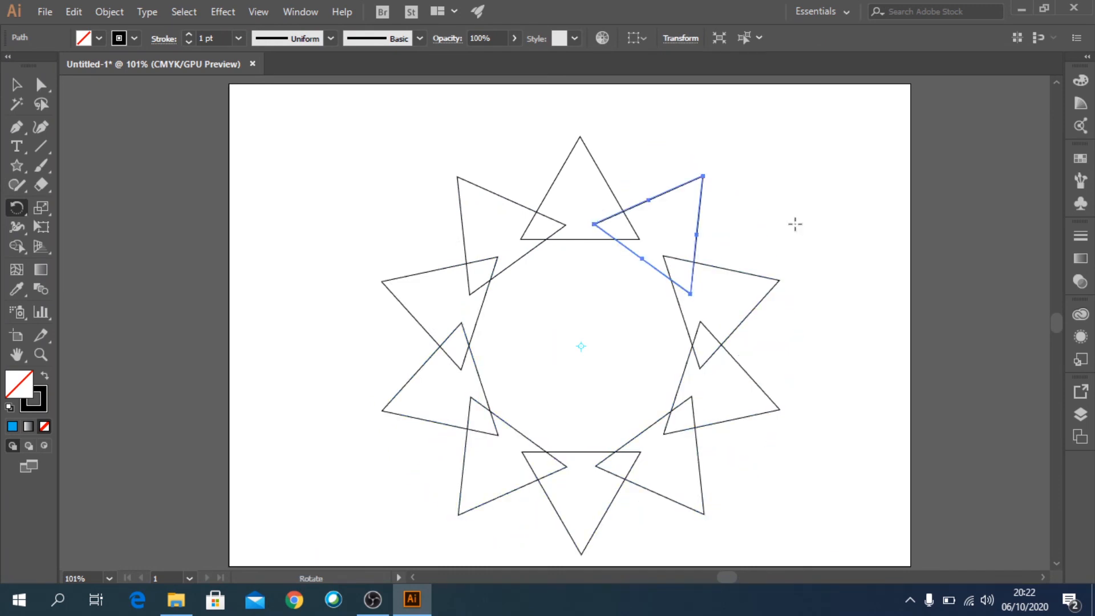
left_click(16, 84)
left_click(302, 200)
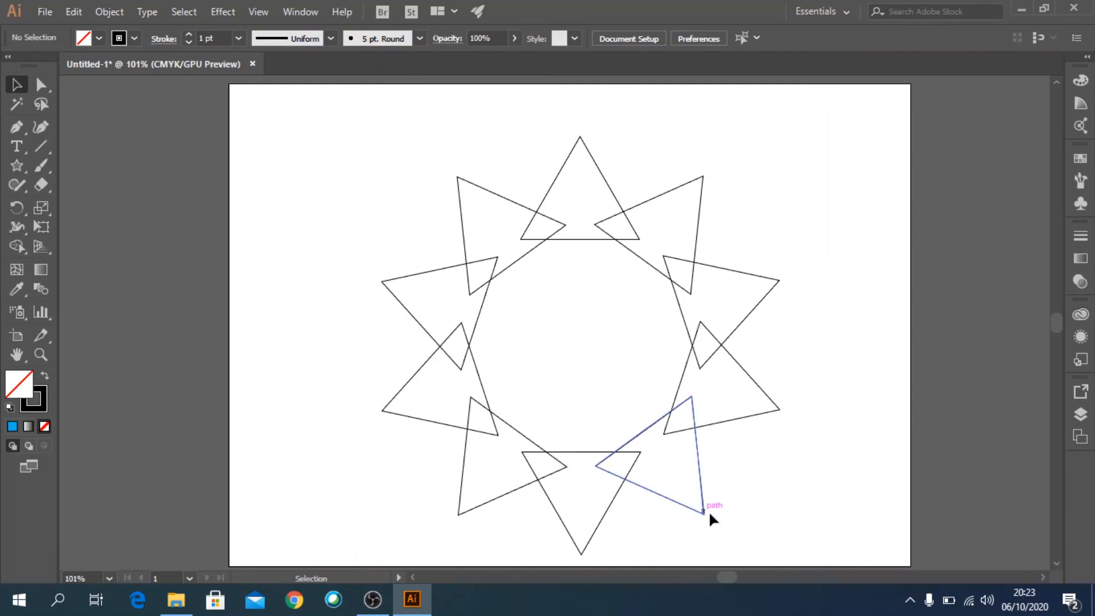
Delete all the rotated copies, keeping only the original upright triangle
left_click_drag(816, 538, 436, 374)
key("Delete")
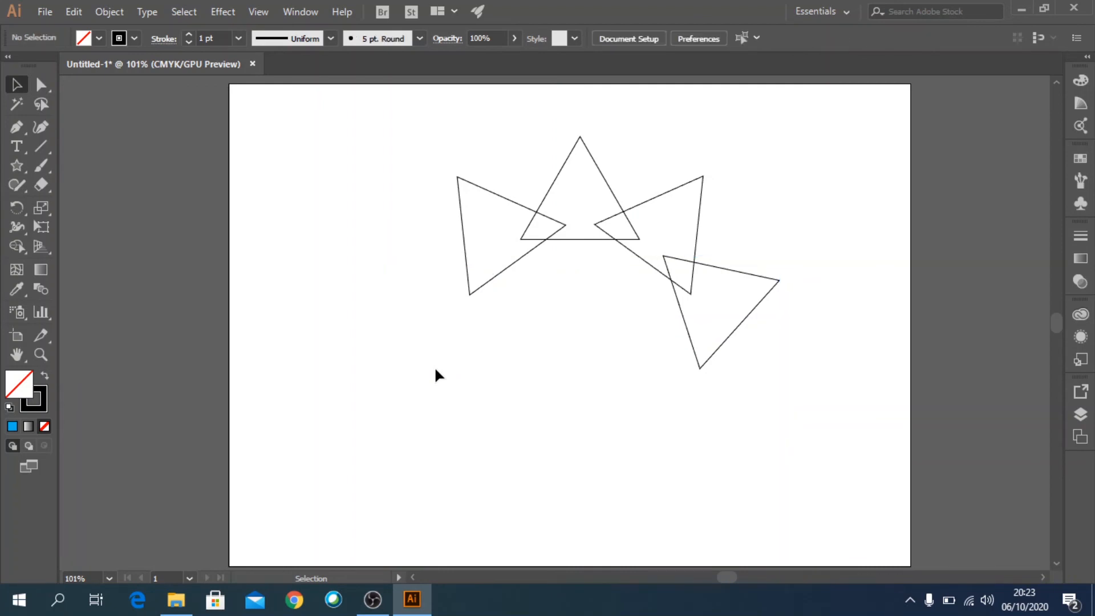
left_click_drag(798, 412, 684, 219)
key("Delete")
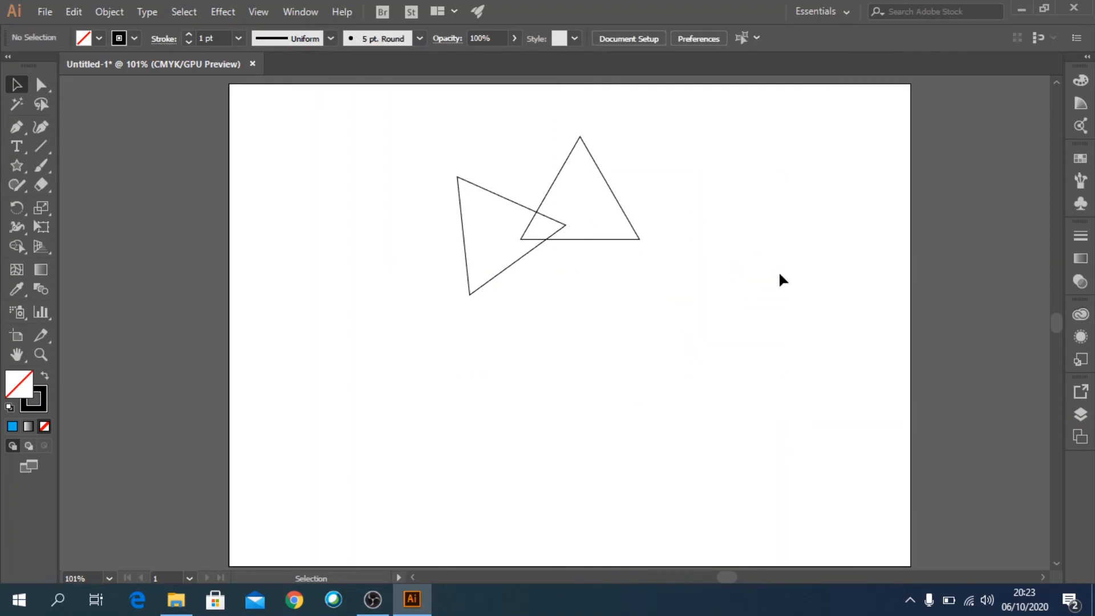
left_click(522, 264)
key("Delete")
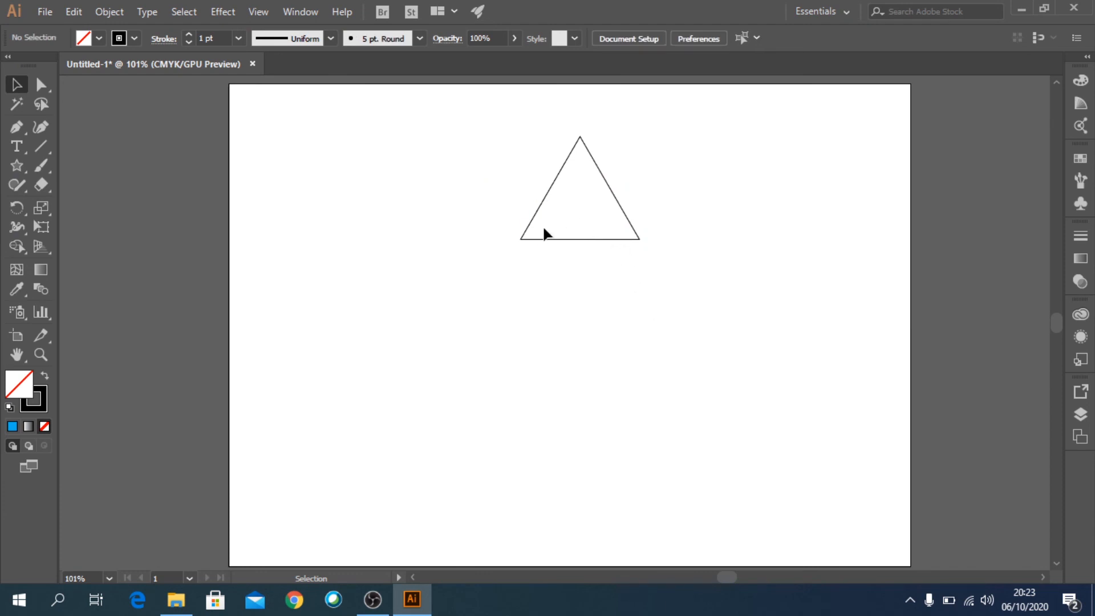
Make a copy of the triangle rotated 45° about a point farther below its base, near the artboard's centre
left_click(9, 211)
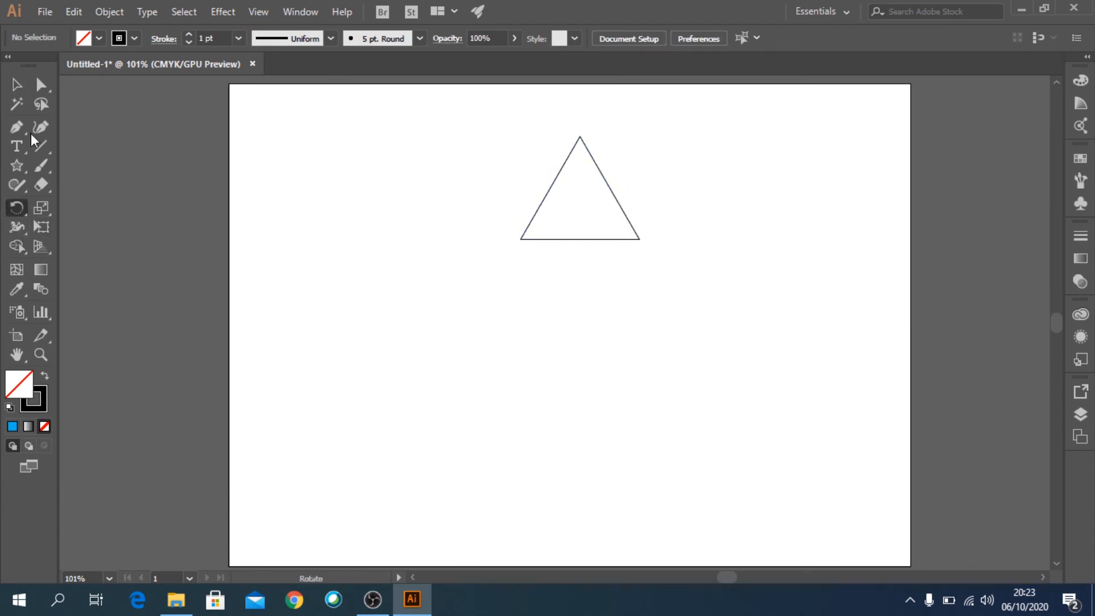
left_click(16, 85)
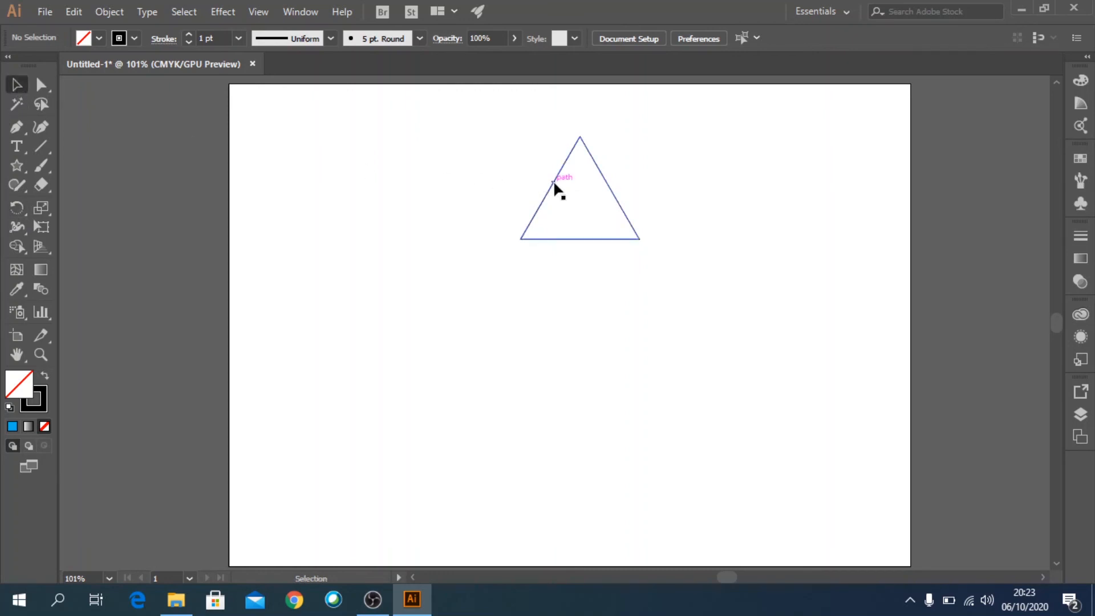
left_click(554, 180)
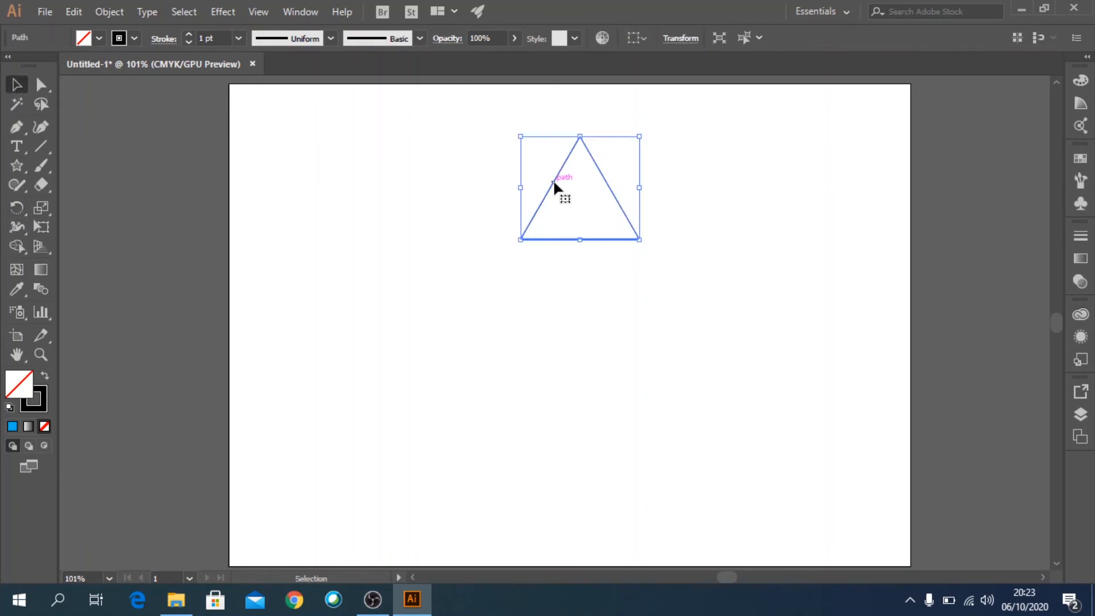
left_click(19, 210)
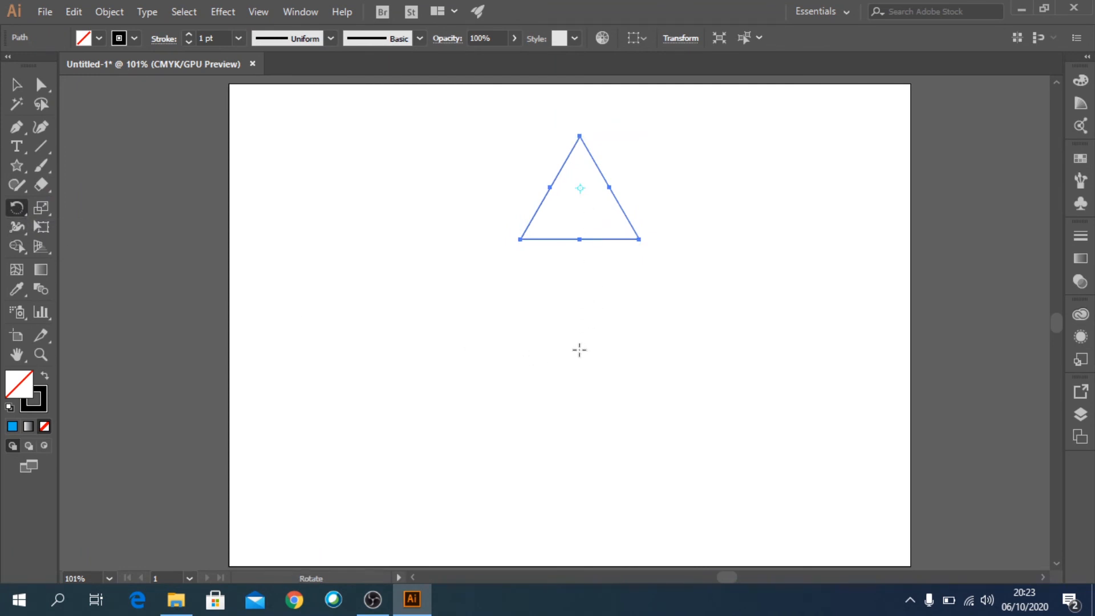
left_click(584, 379, "alt")
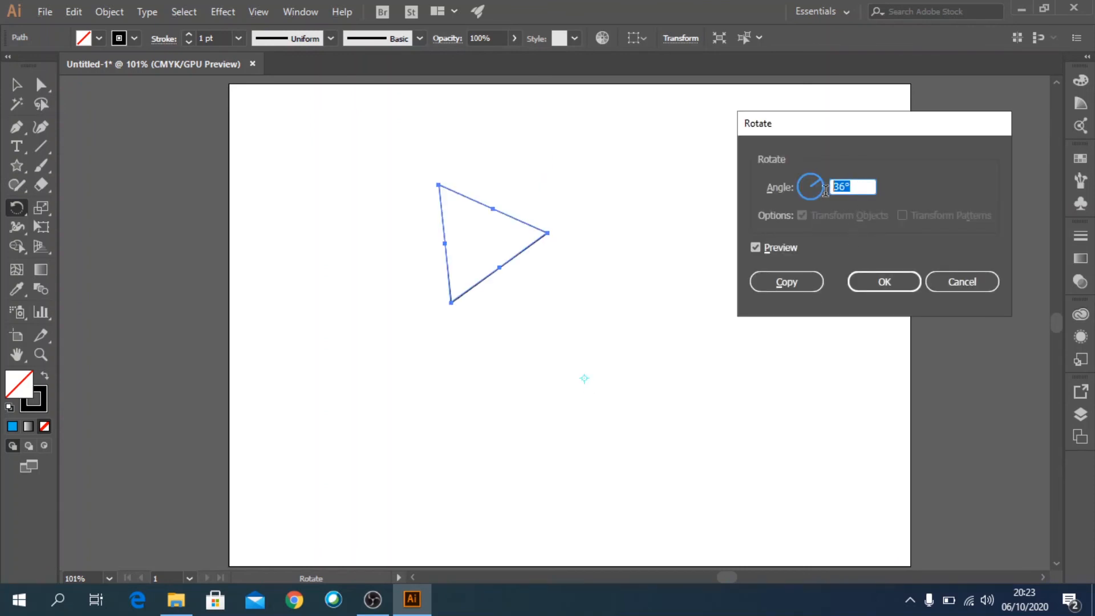
type("45")
left_click(793, 283)
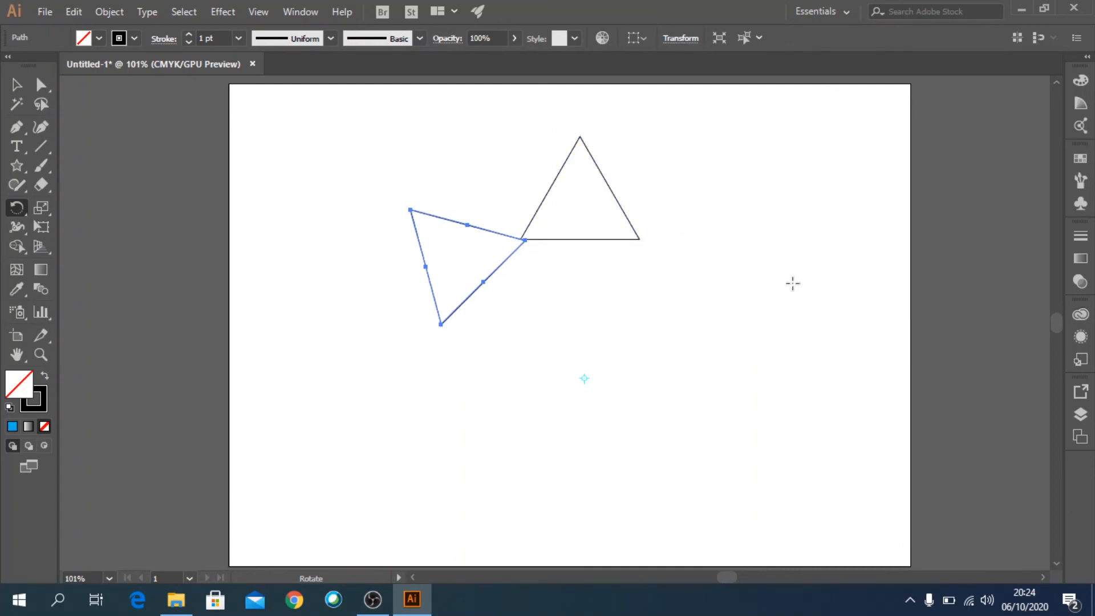
Repeat the 45° rotated copy until eight triangles form a closed ring around the rotation point
key("ctrl+d")
key("ctrl+d")
key("ctrl+d")
key("ctrl+d")
key("ctrl+d")
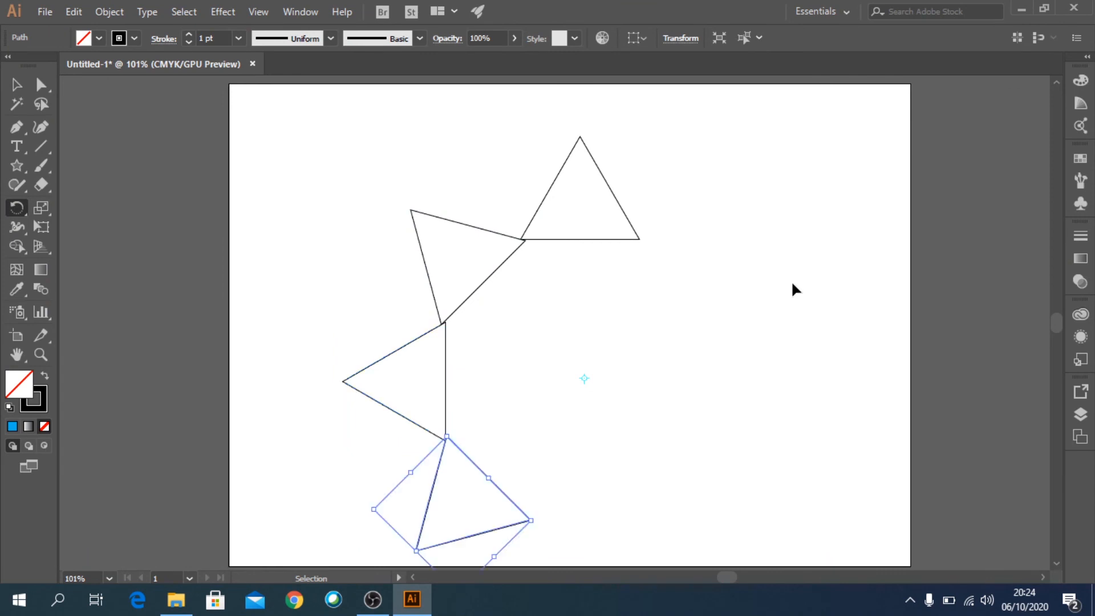
key("ctrl+d")
key("ctrl+d")
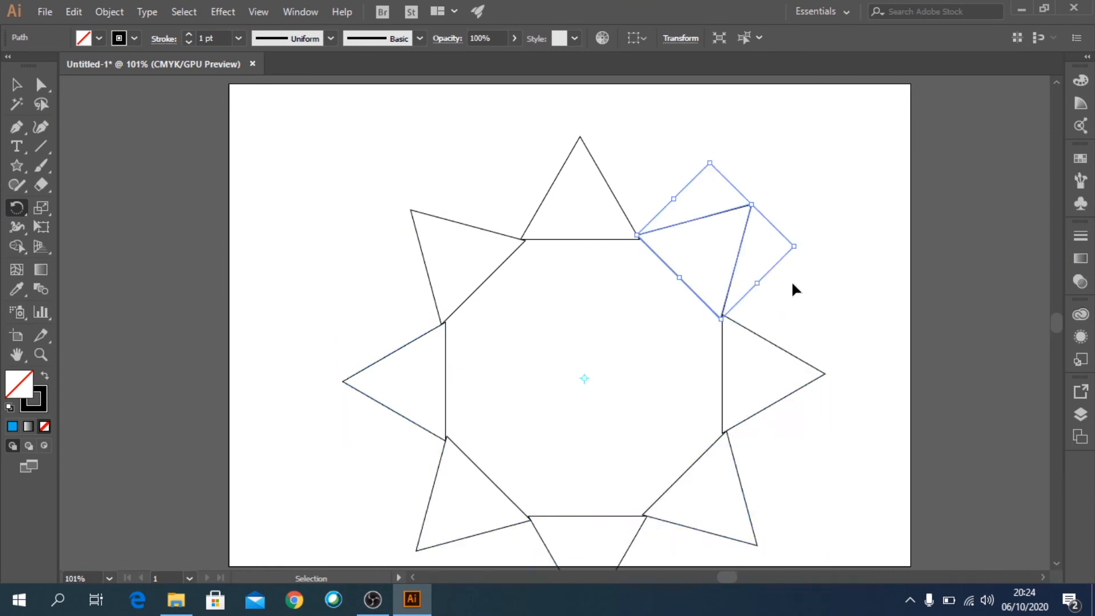